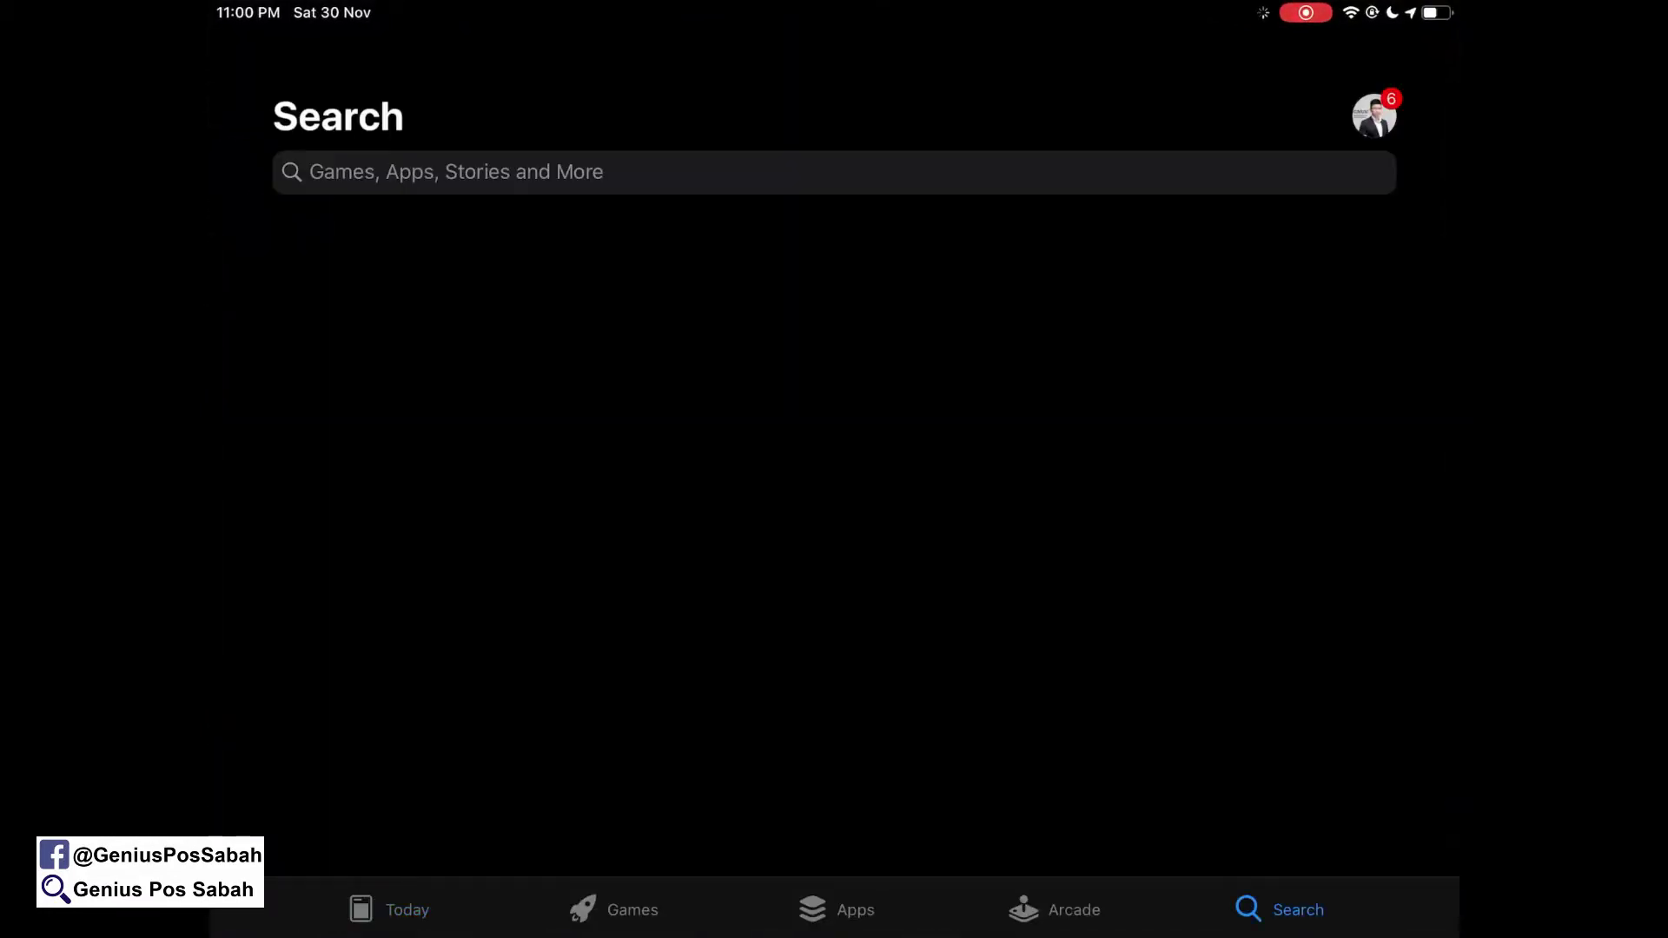
# - Search the App Store for 'genius pos' and open the Genius C.Display app page
pyautogui.click(834, 172)
pyautogui.write('genius')
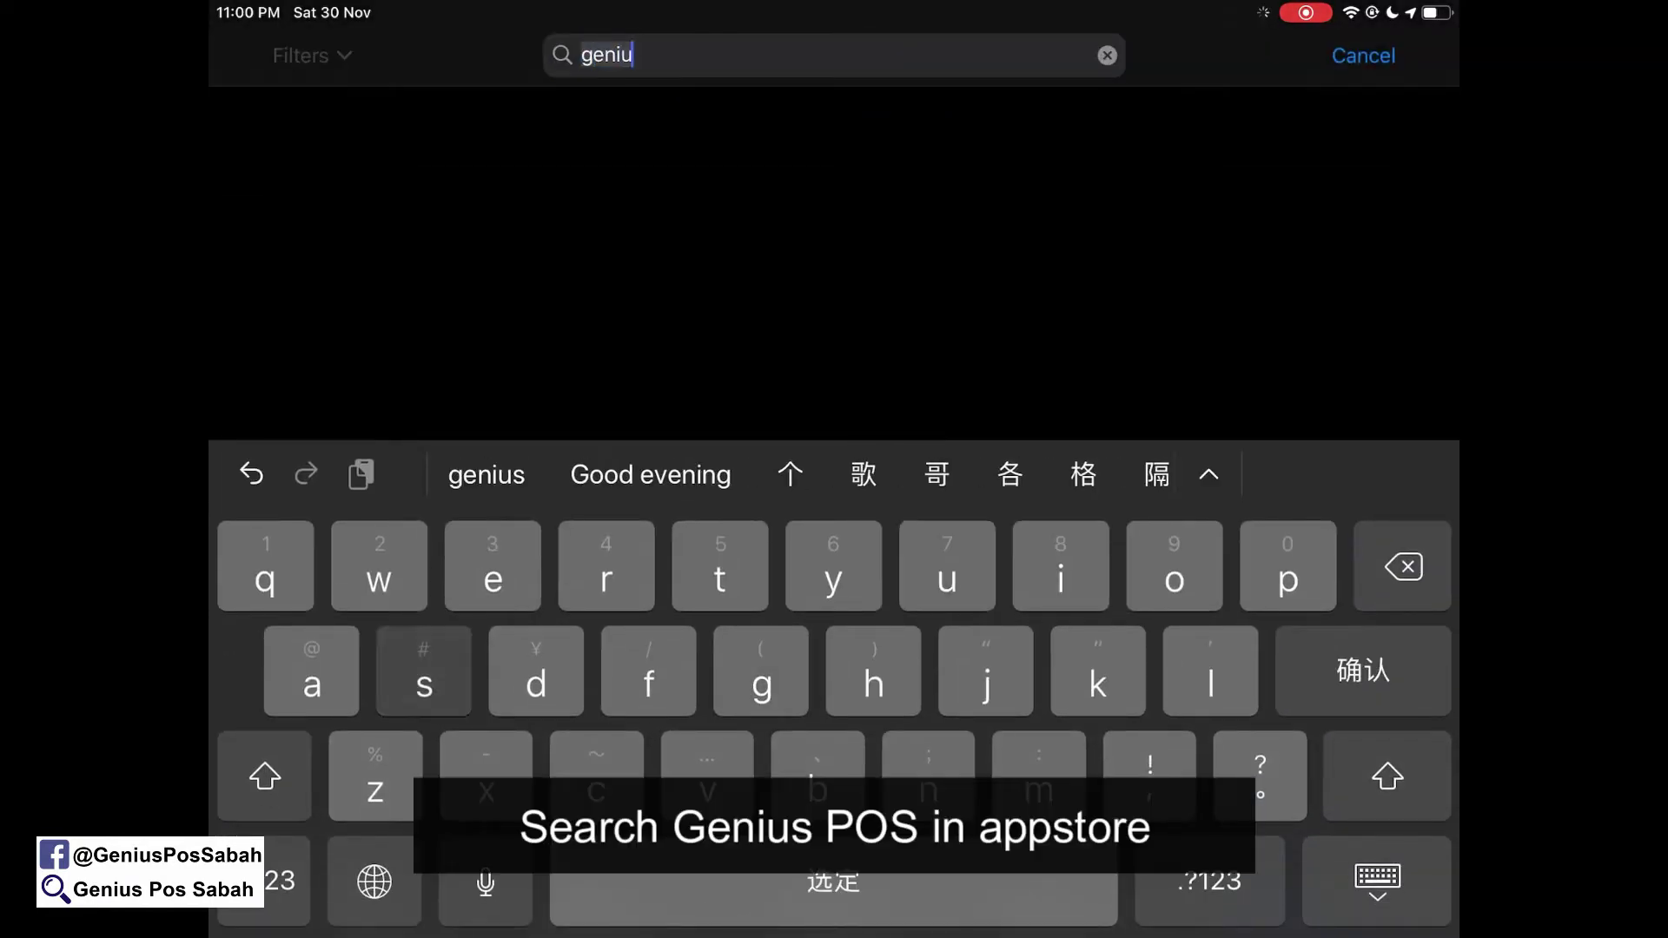
pyautogui.press('Return')
pyautogui.write('pos')
pyautogui.press('Return')
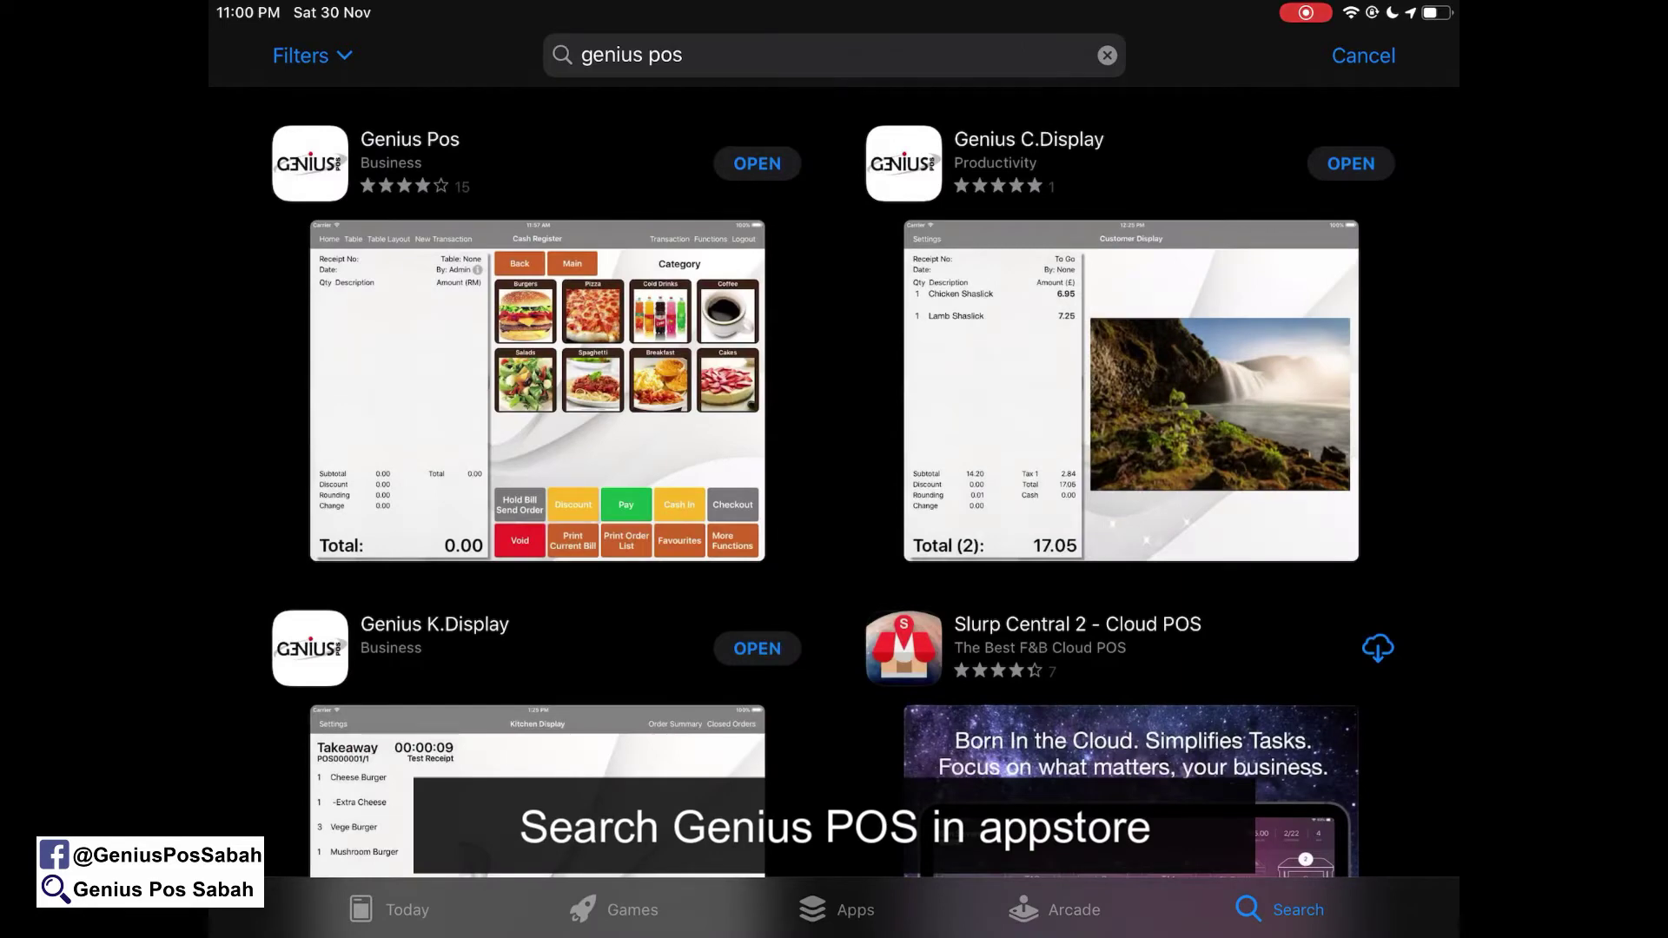
pyautogui.click(1129, 391)
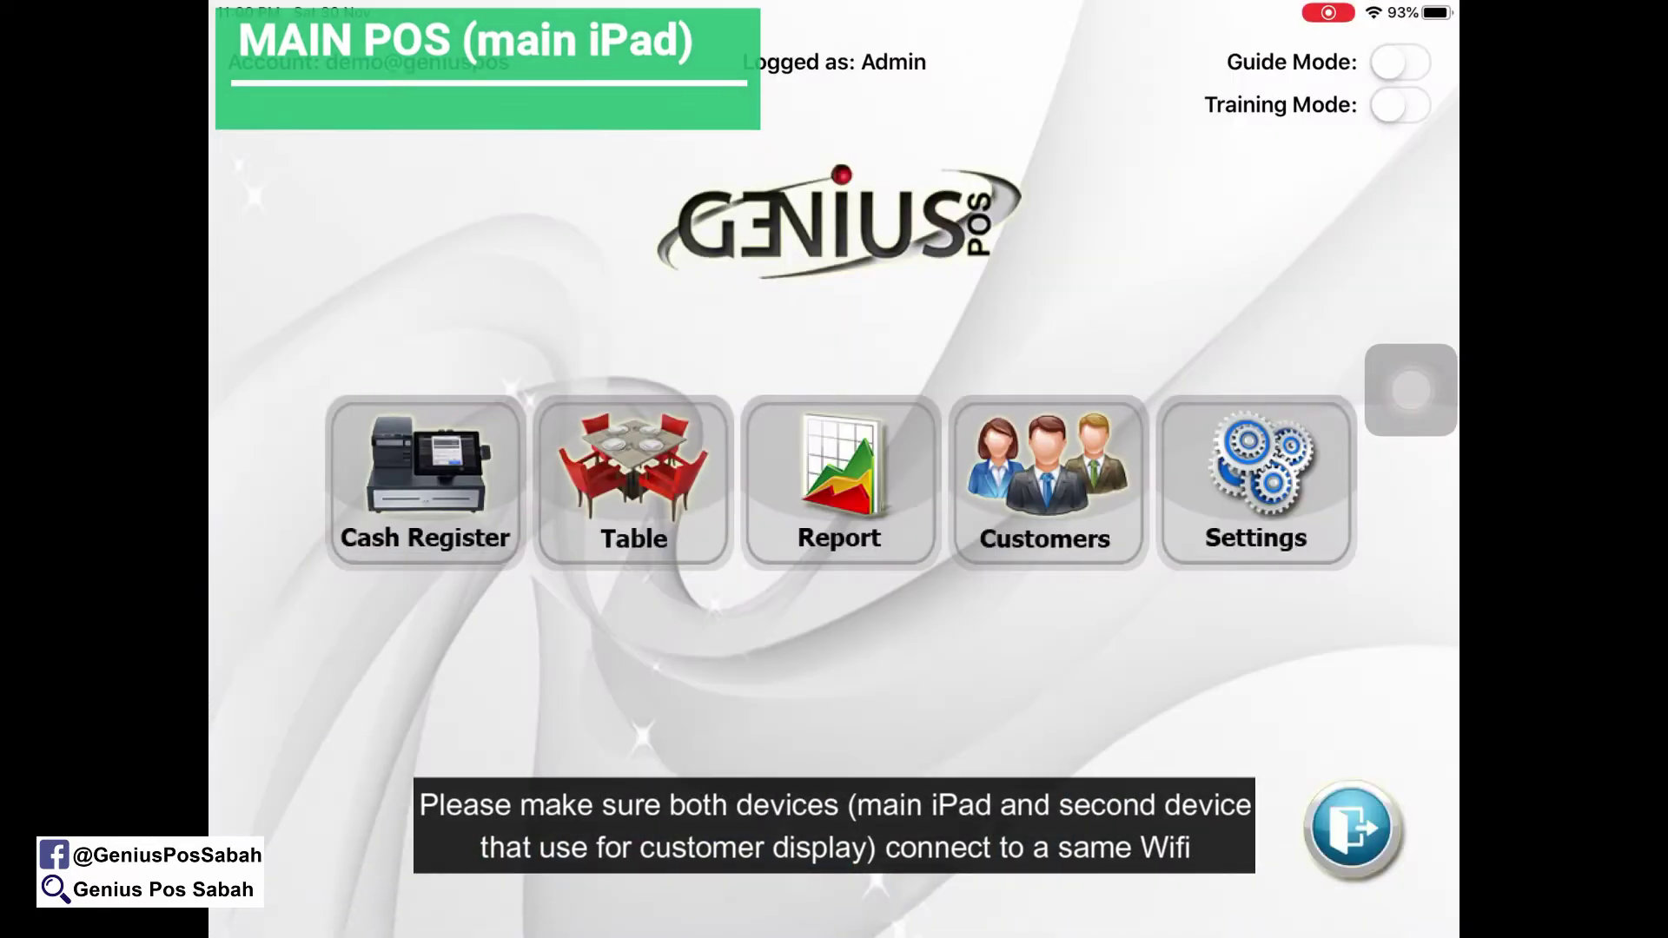
# - Scroll Genius POS settings to Customer Display and select its IP Address field
pyautogui.scroll(-10, 361, 521)
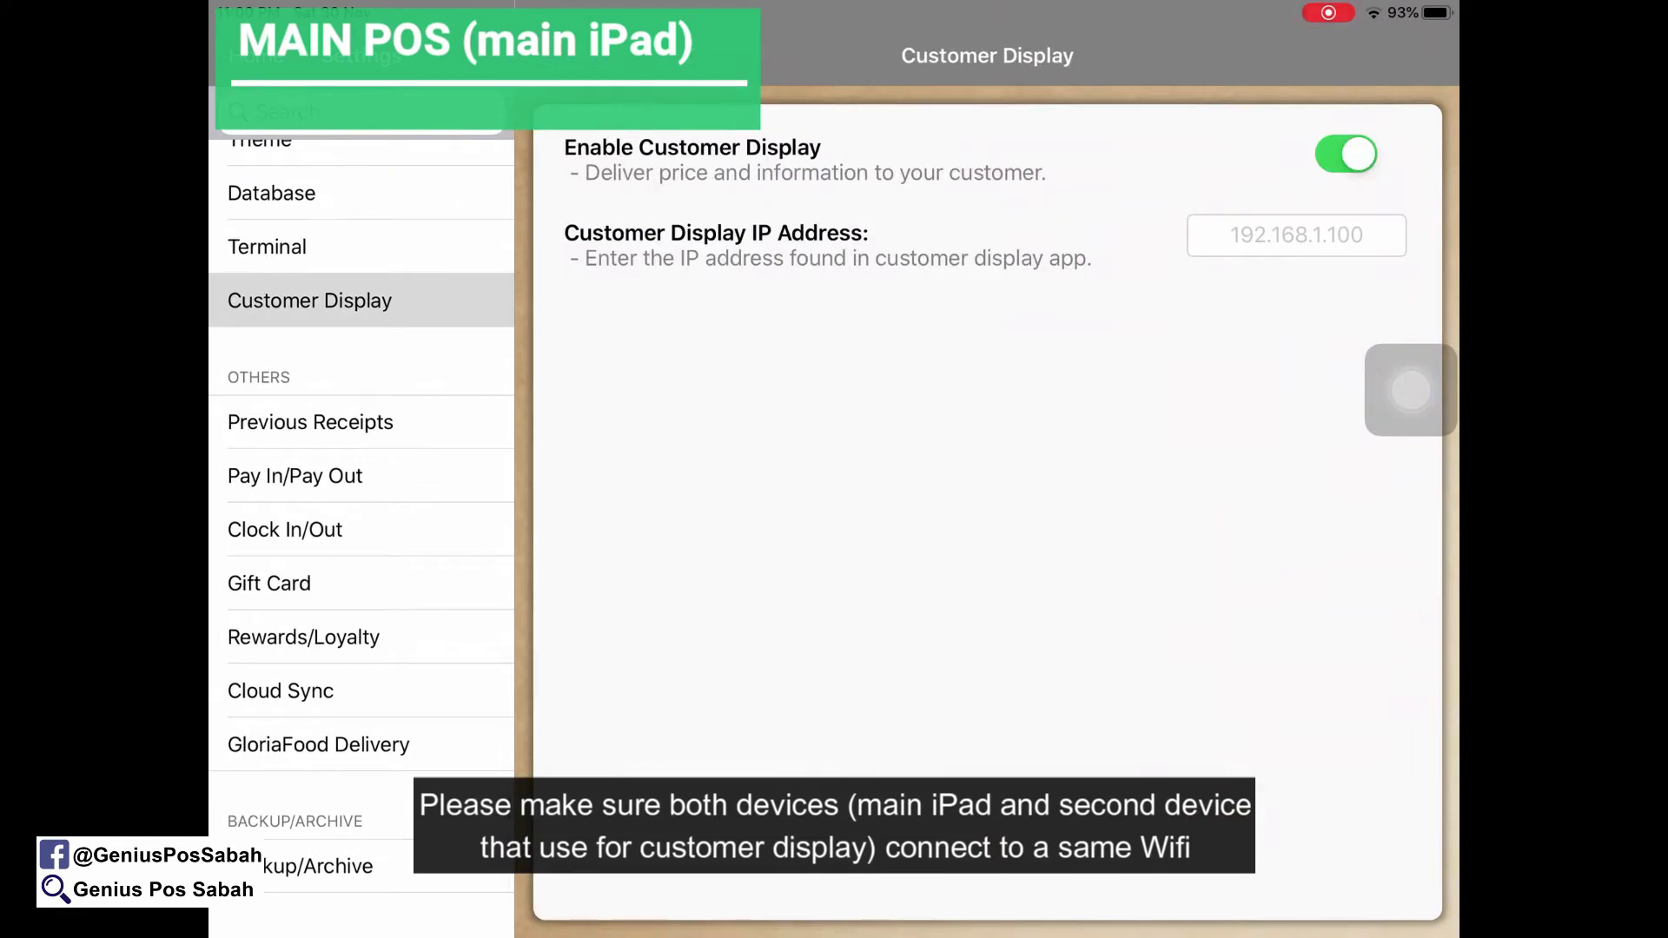
pyautogui.click(1296, 234)
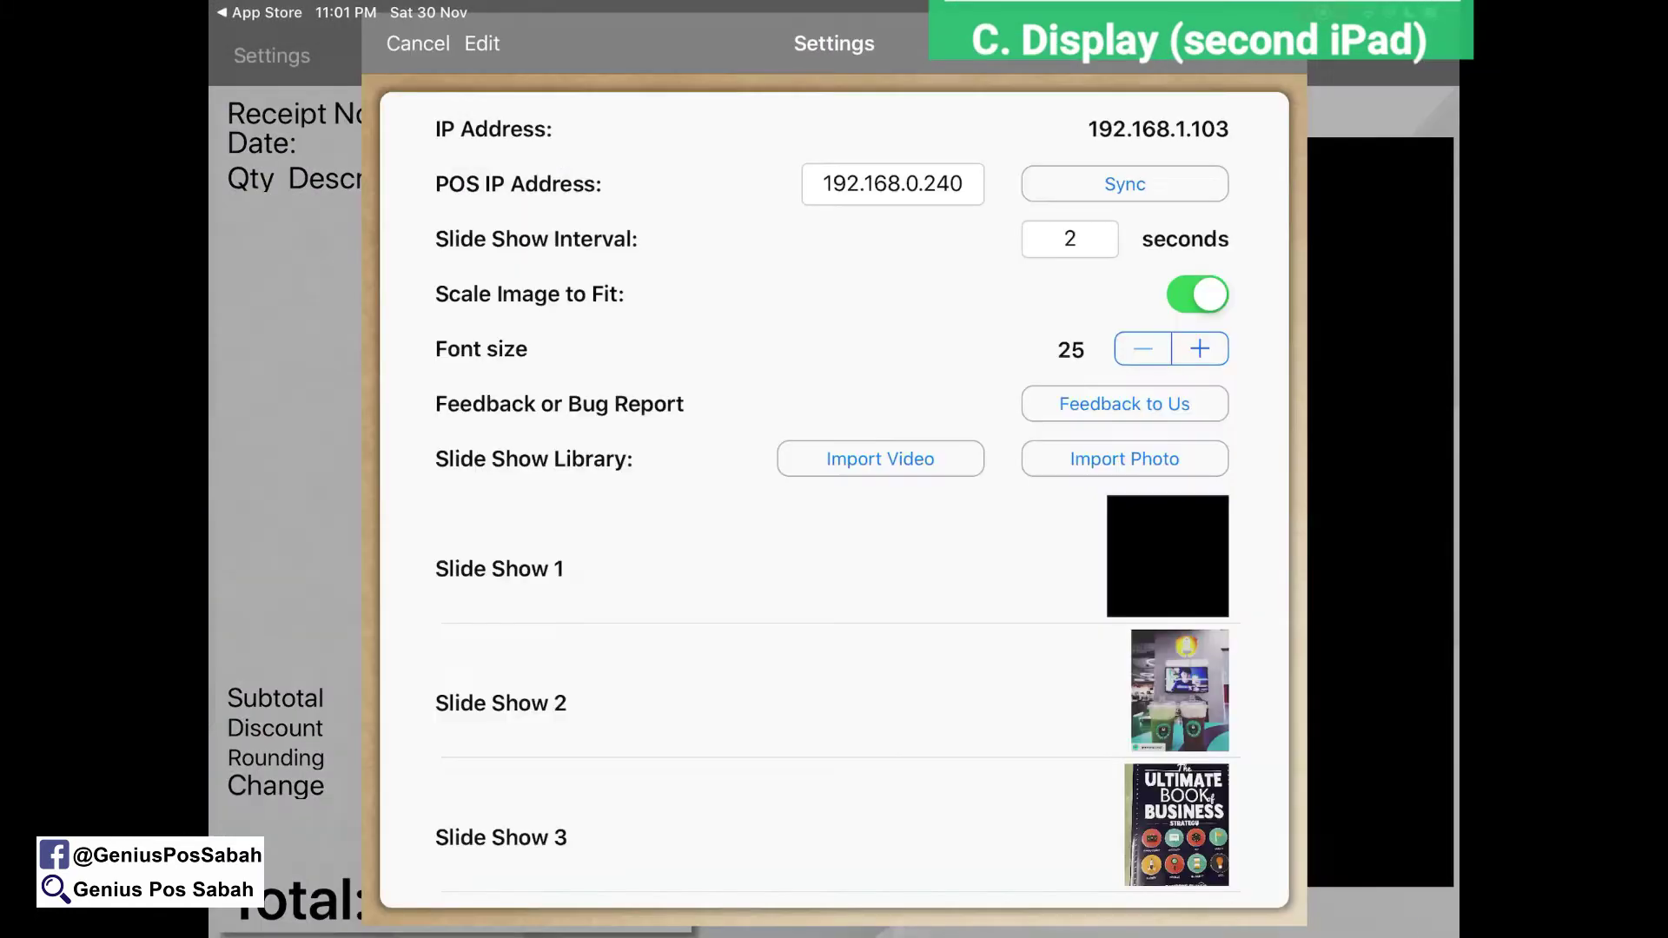
# - Read the display iPad's IP 192.168.1.103 in Genius C.Display settings and select the POS IP field
pyautogui.click(893, 183)
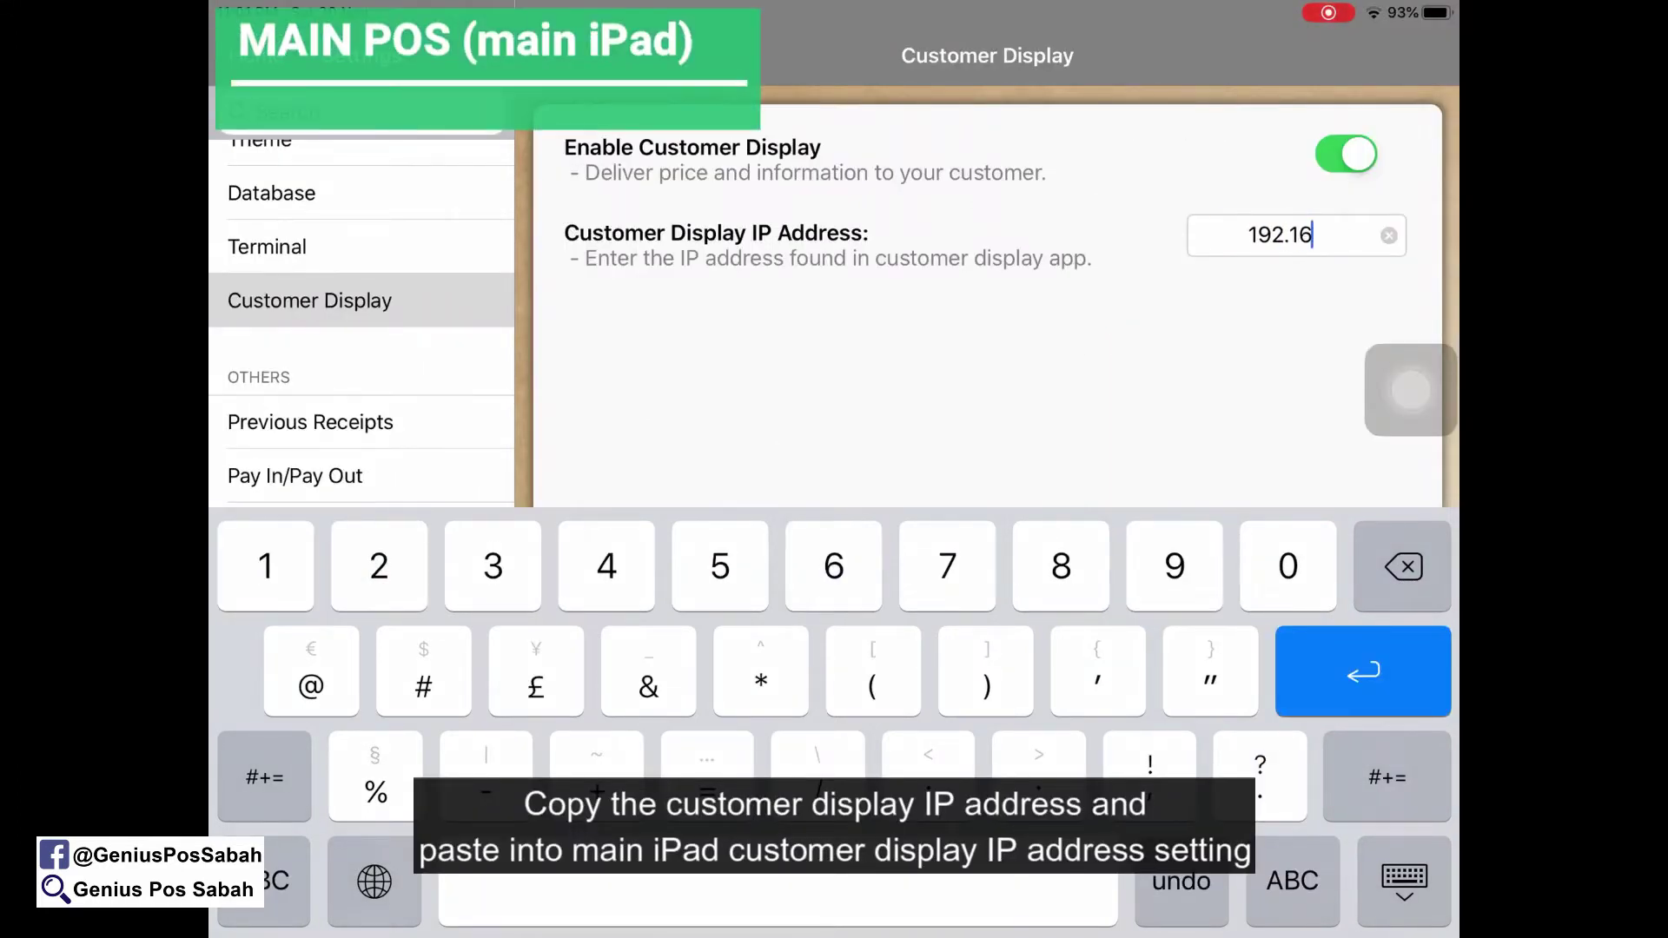
# - Enter 192.168.1.103 as the Customer Display IP address in Genius POS
pyautogui.write('.1.103')
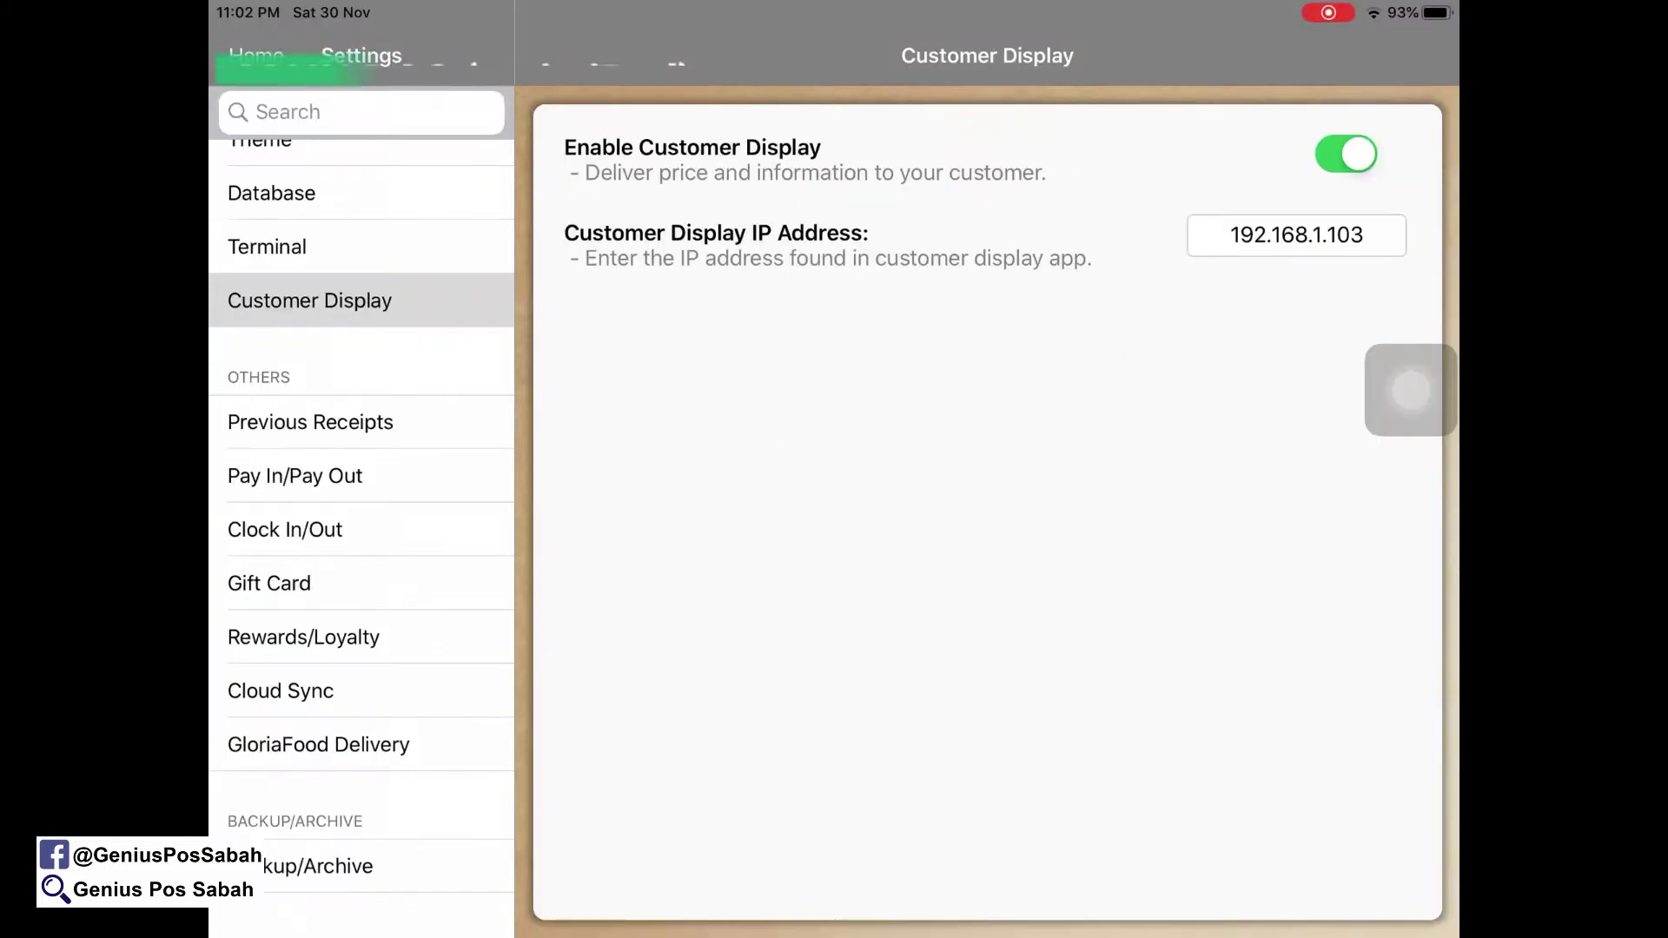
# - Show the KFHSE56@Maxis_5G Wi-Fi details in iOS Settings to find the IP 192.168.1.100
pyautogui.click(1410, 390)
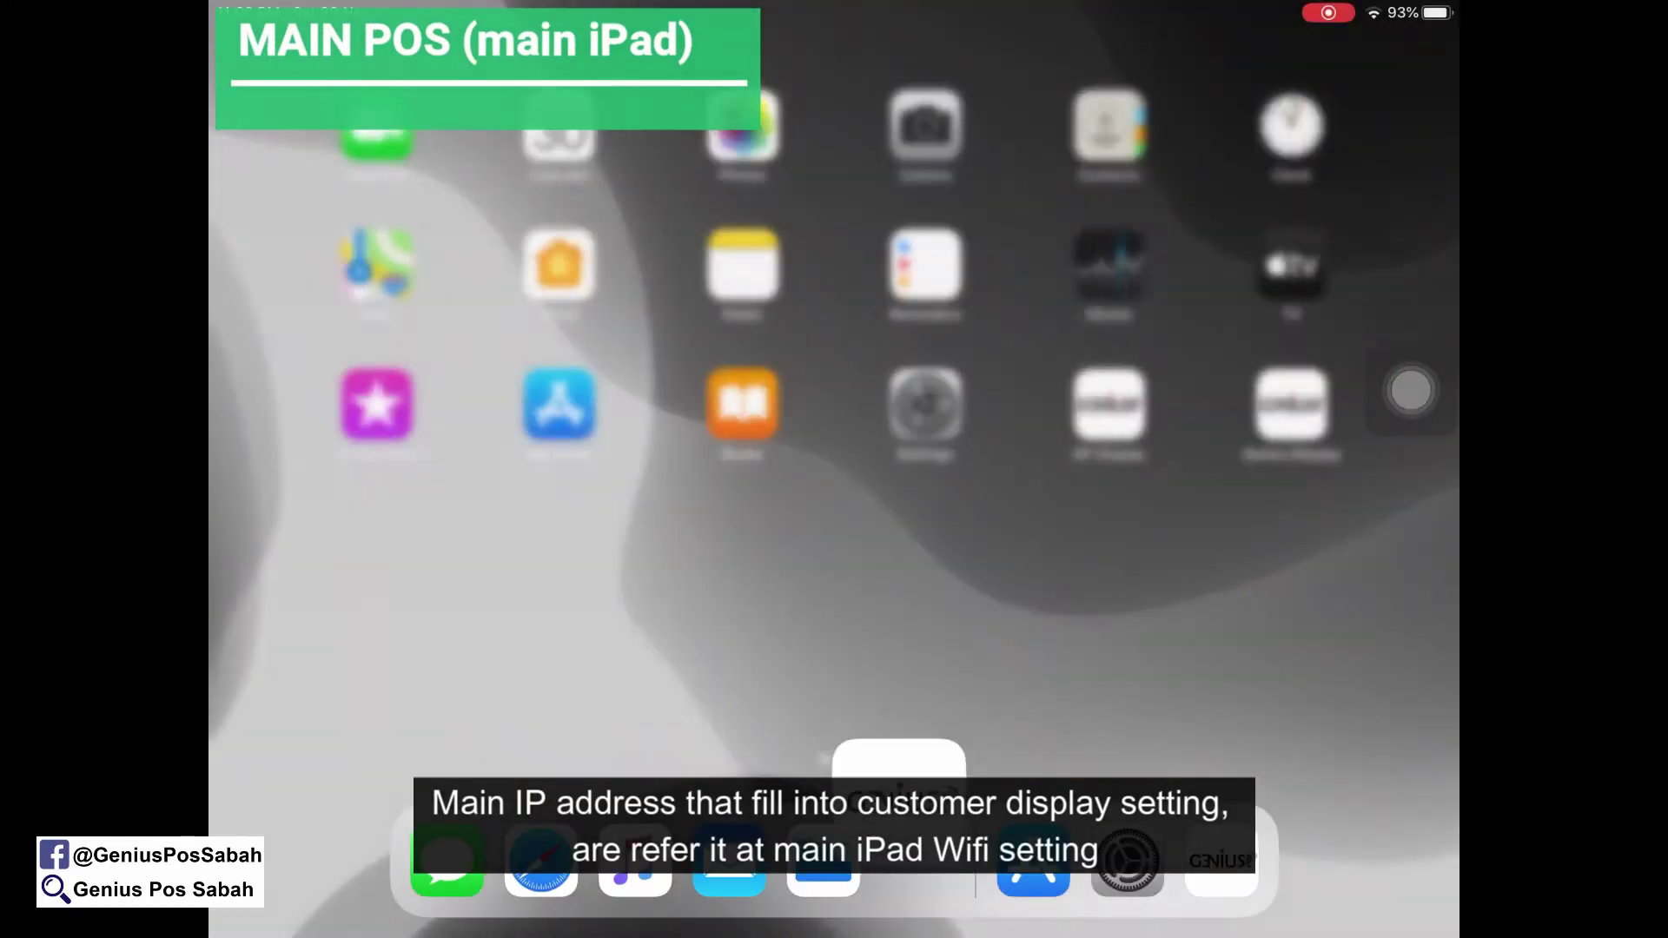
pyautogui.moveTo(608, 565); pyautogui.dragTo(1042, 564)
pyautogui.click(1136, 398)
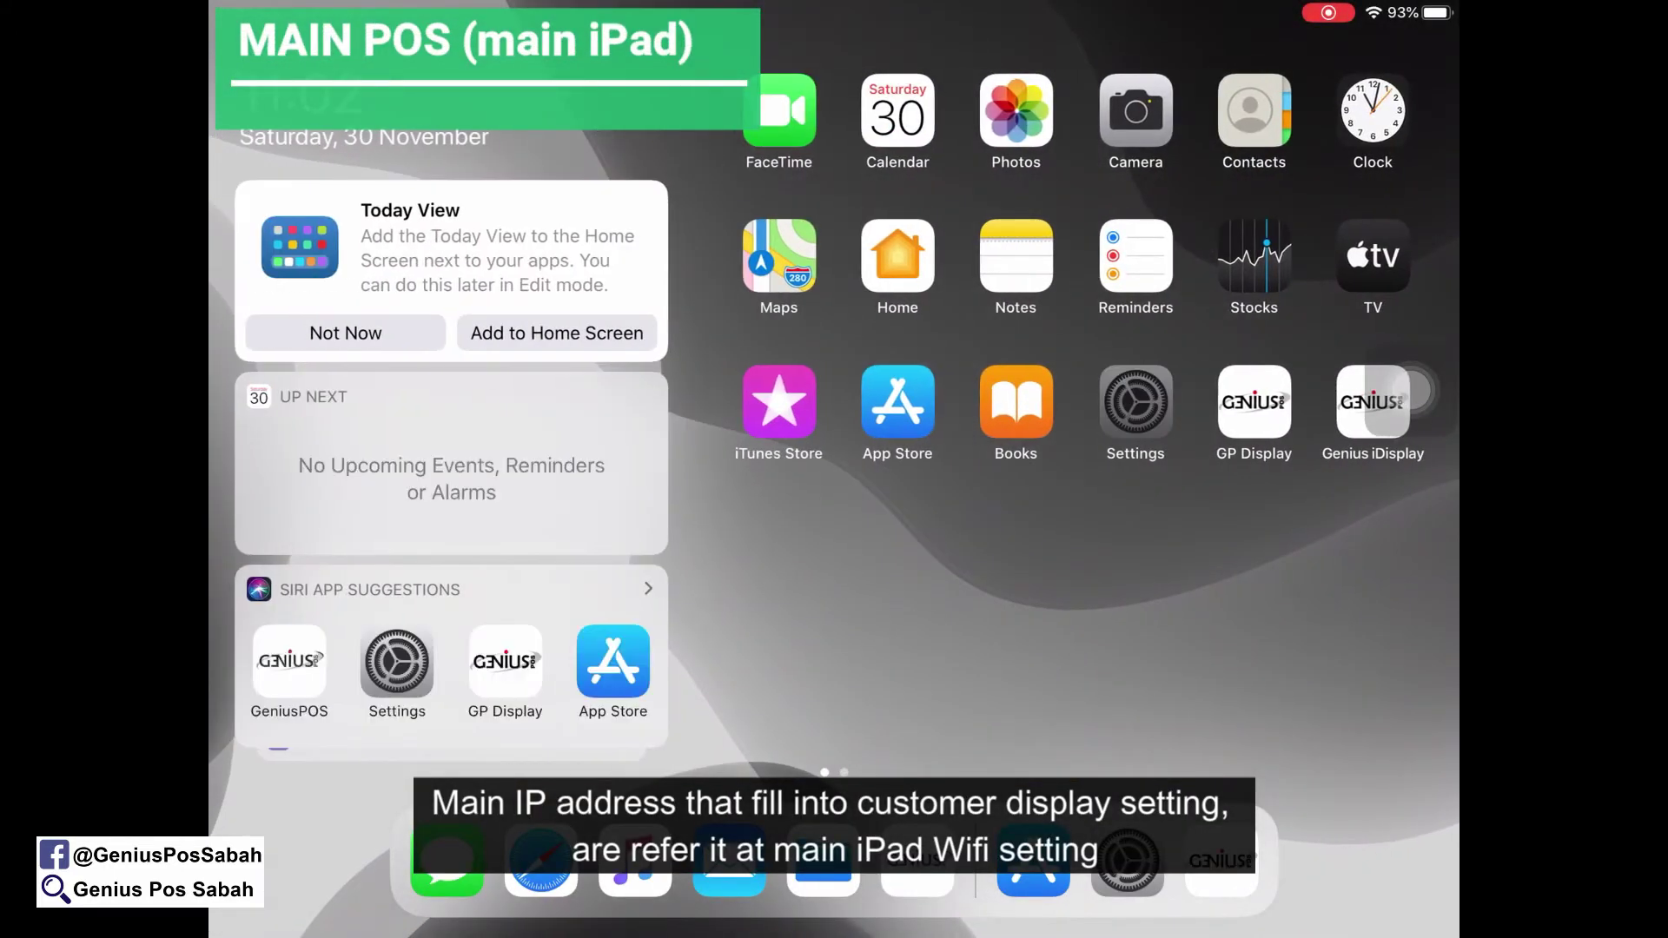
pyautogui.click(306, 437)
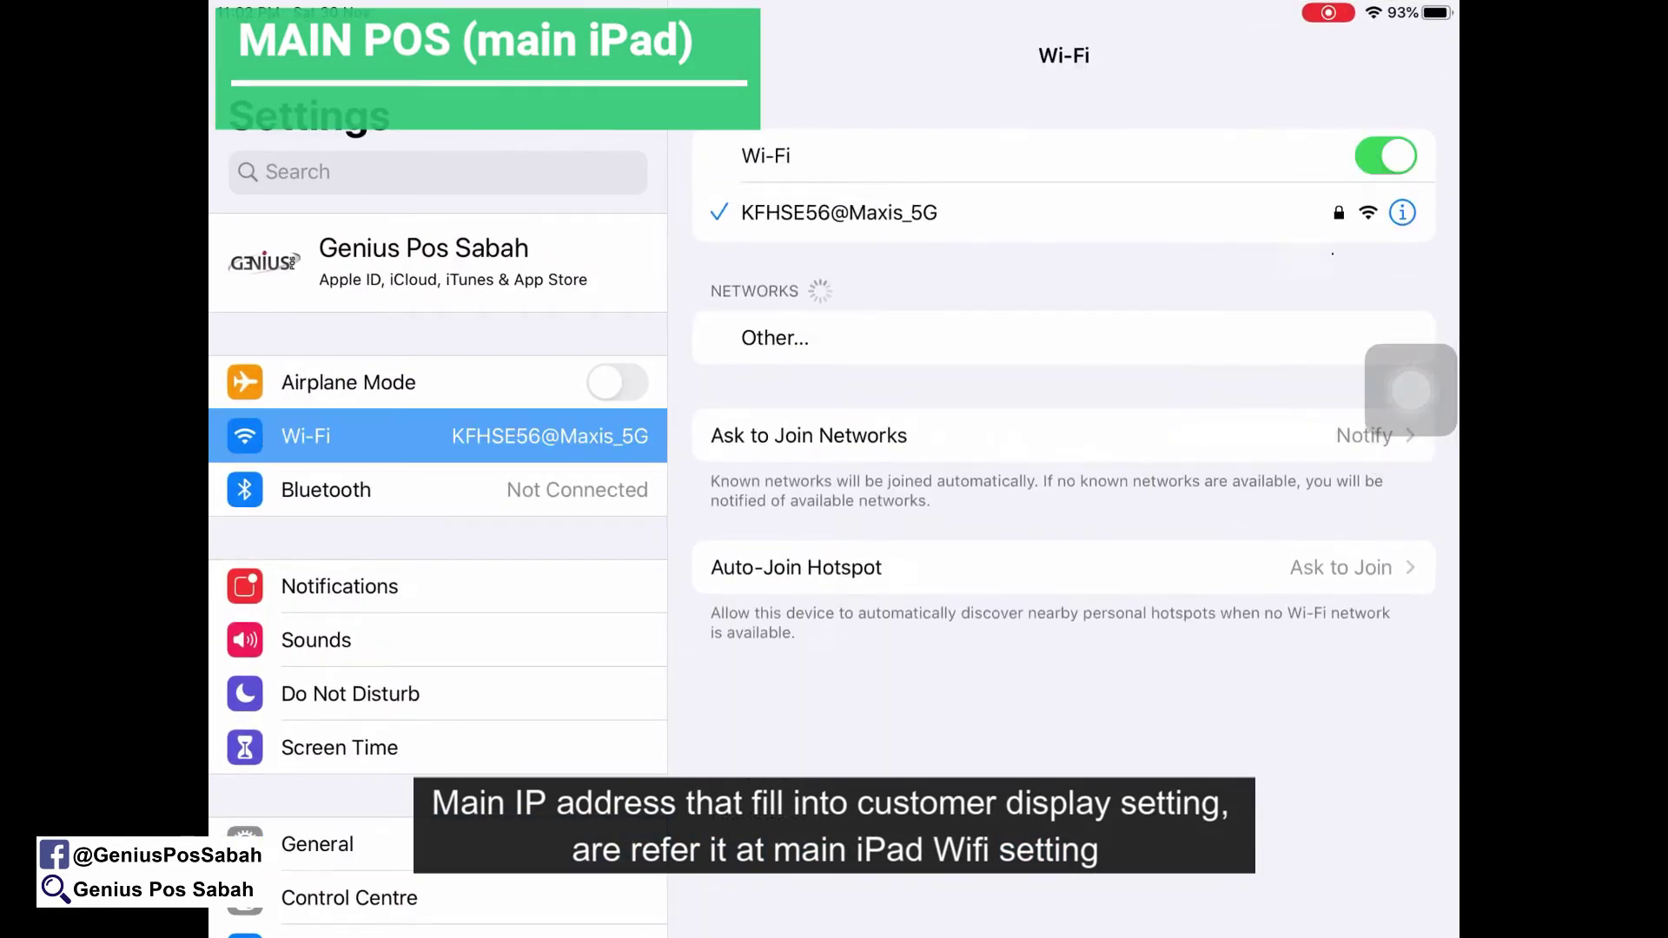
pyautogui.click(1402, 213)
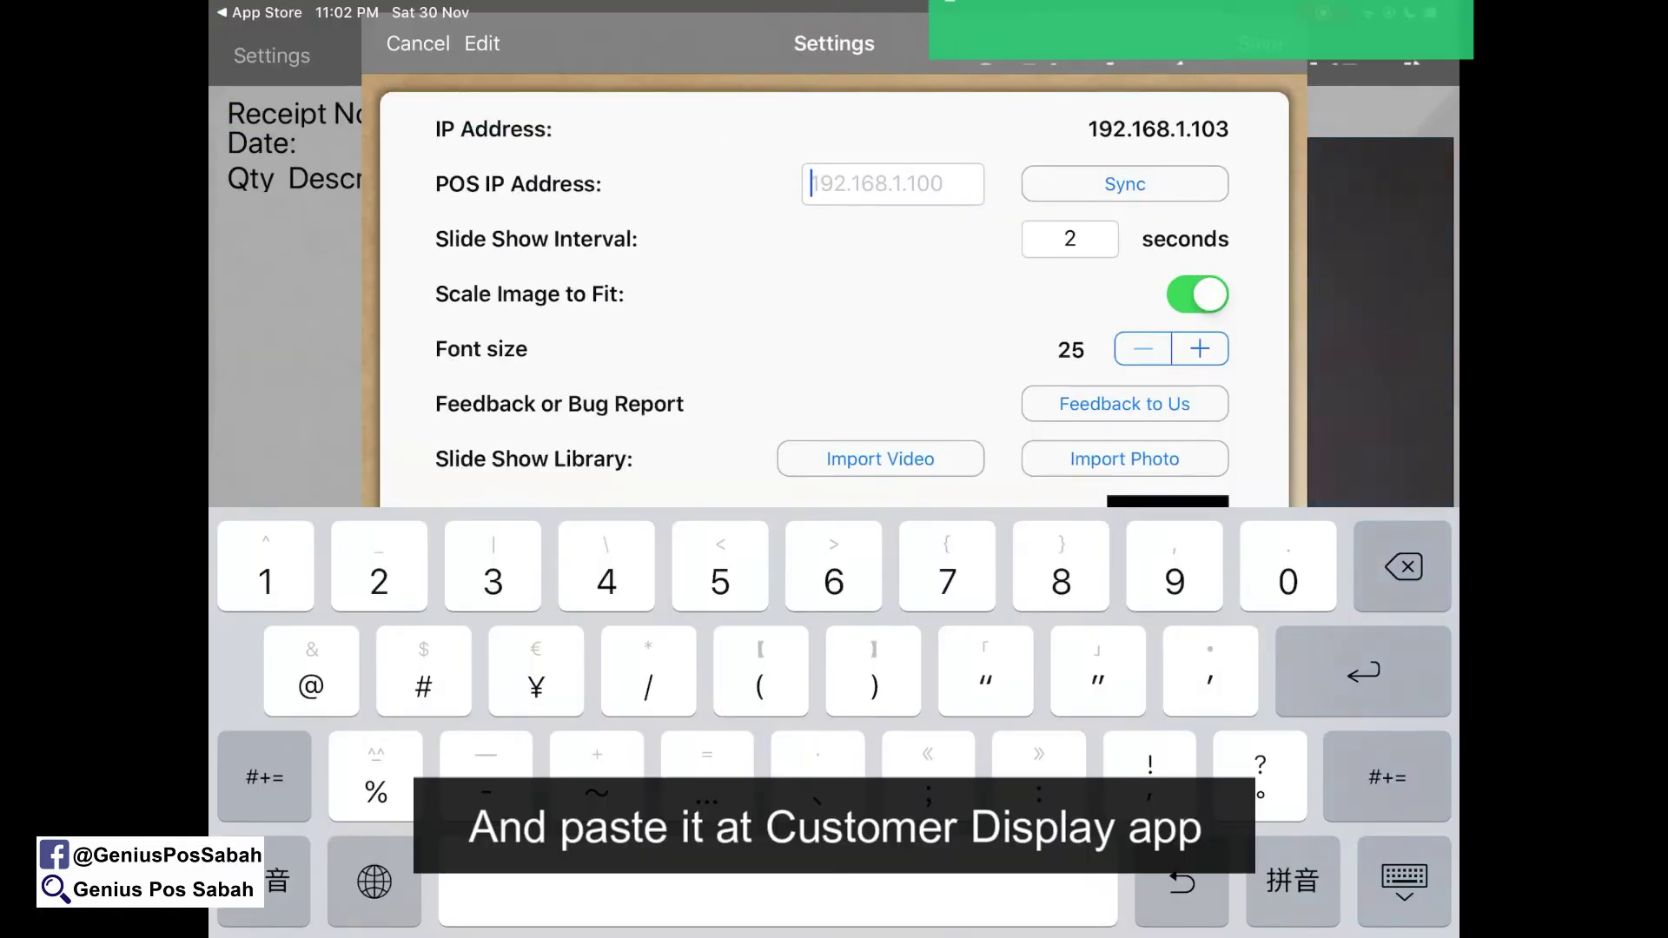
# - Enter POS IP 192.168.1.100 in Genius C.Display, sync, and dismiss the completion message
pyautogui.write('192')
pyautogui.click(374, 882)
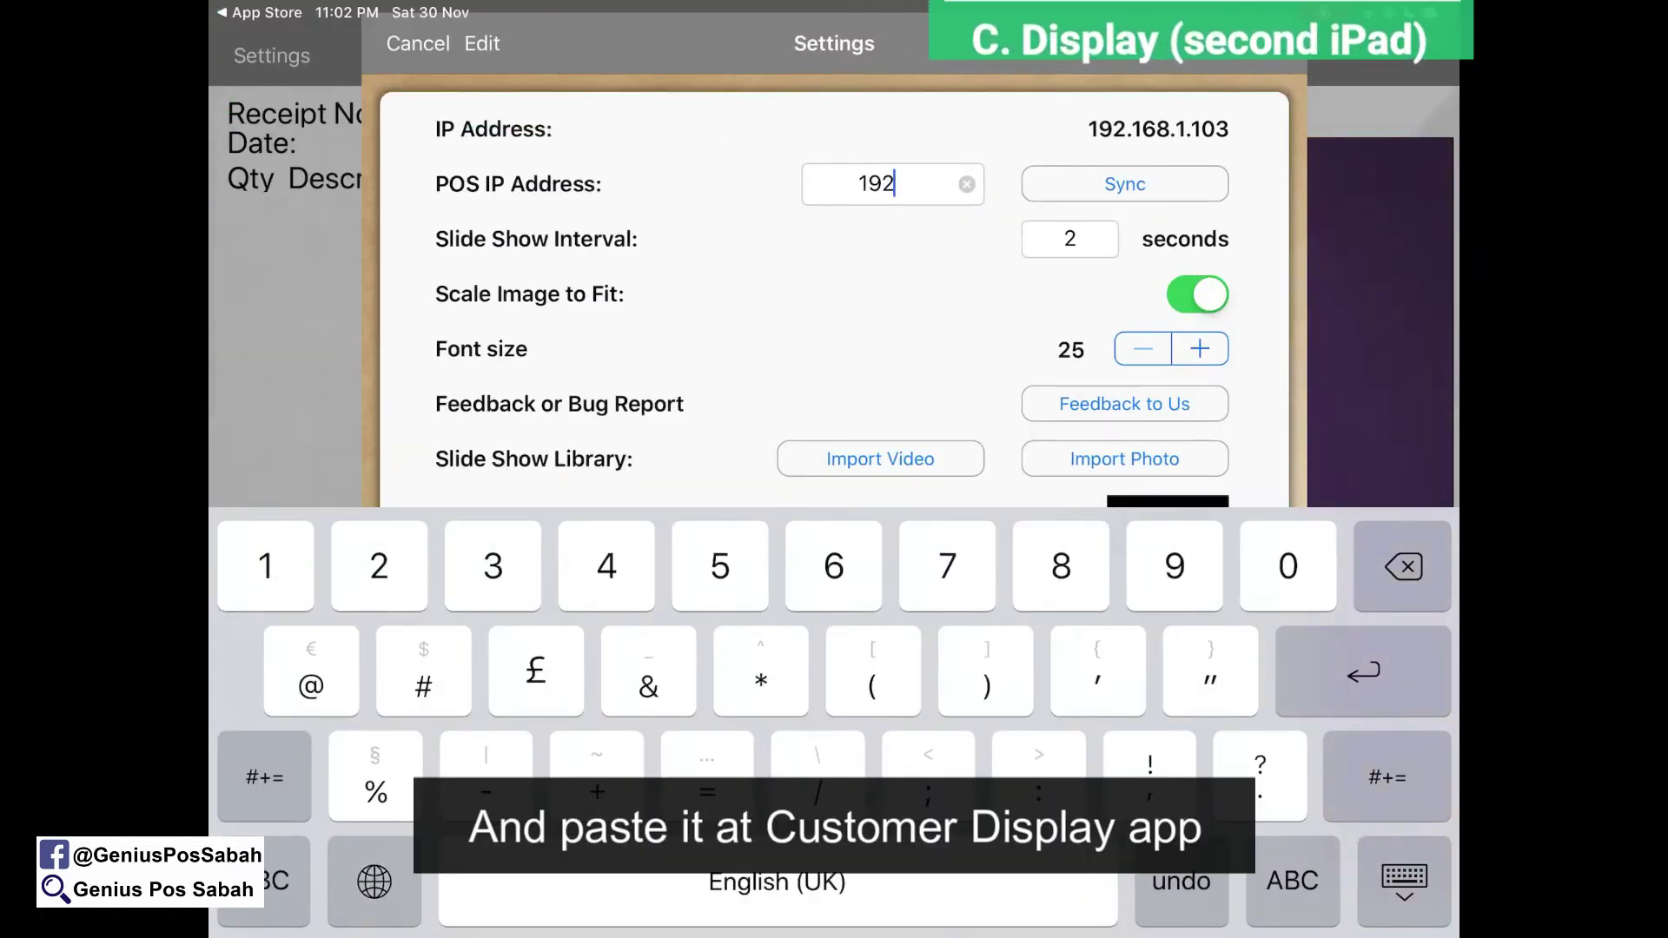
pyautogui.press('BackSpace')
pyautogui.press('BackSpace')
pyautogui.press('BackSpace')
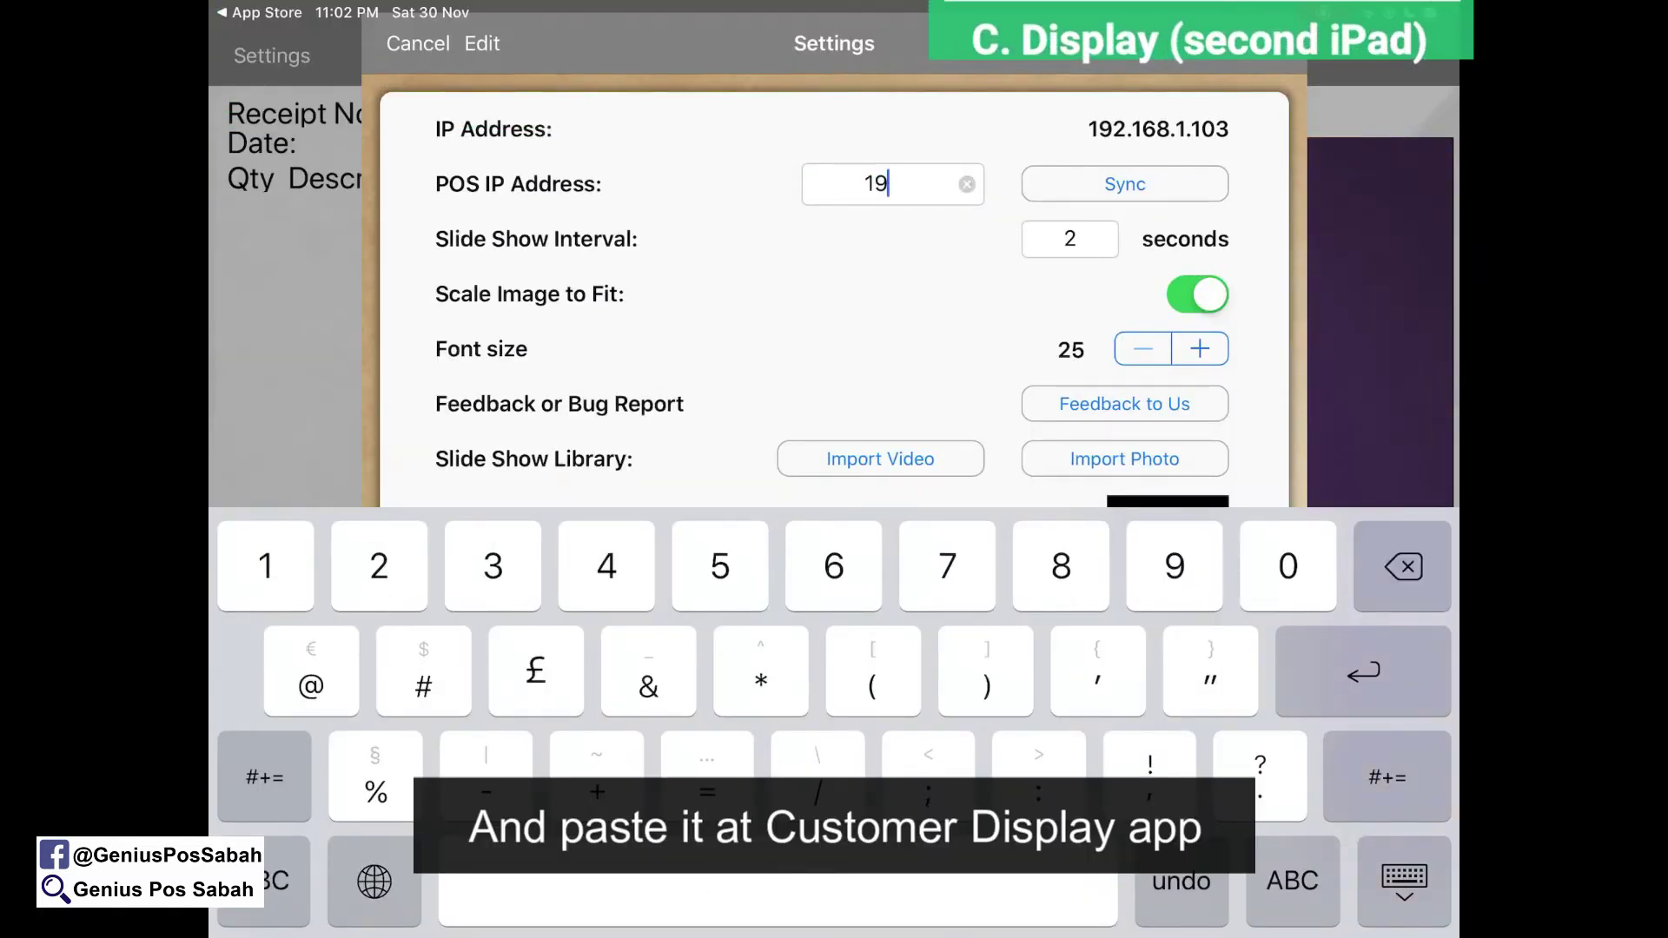
pyautogui.write('2.168')
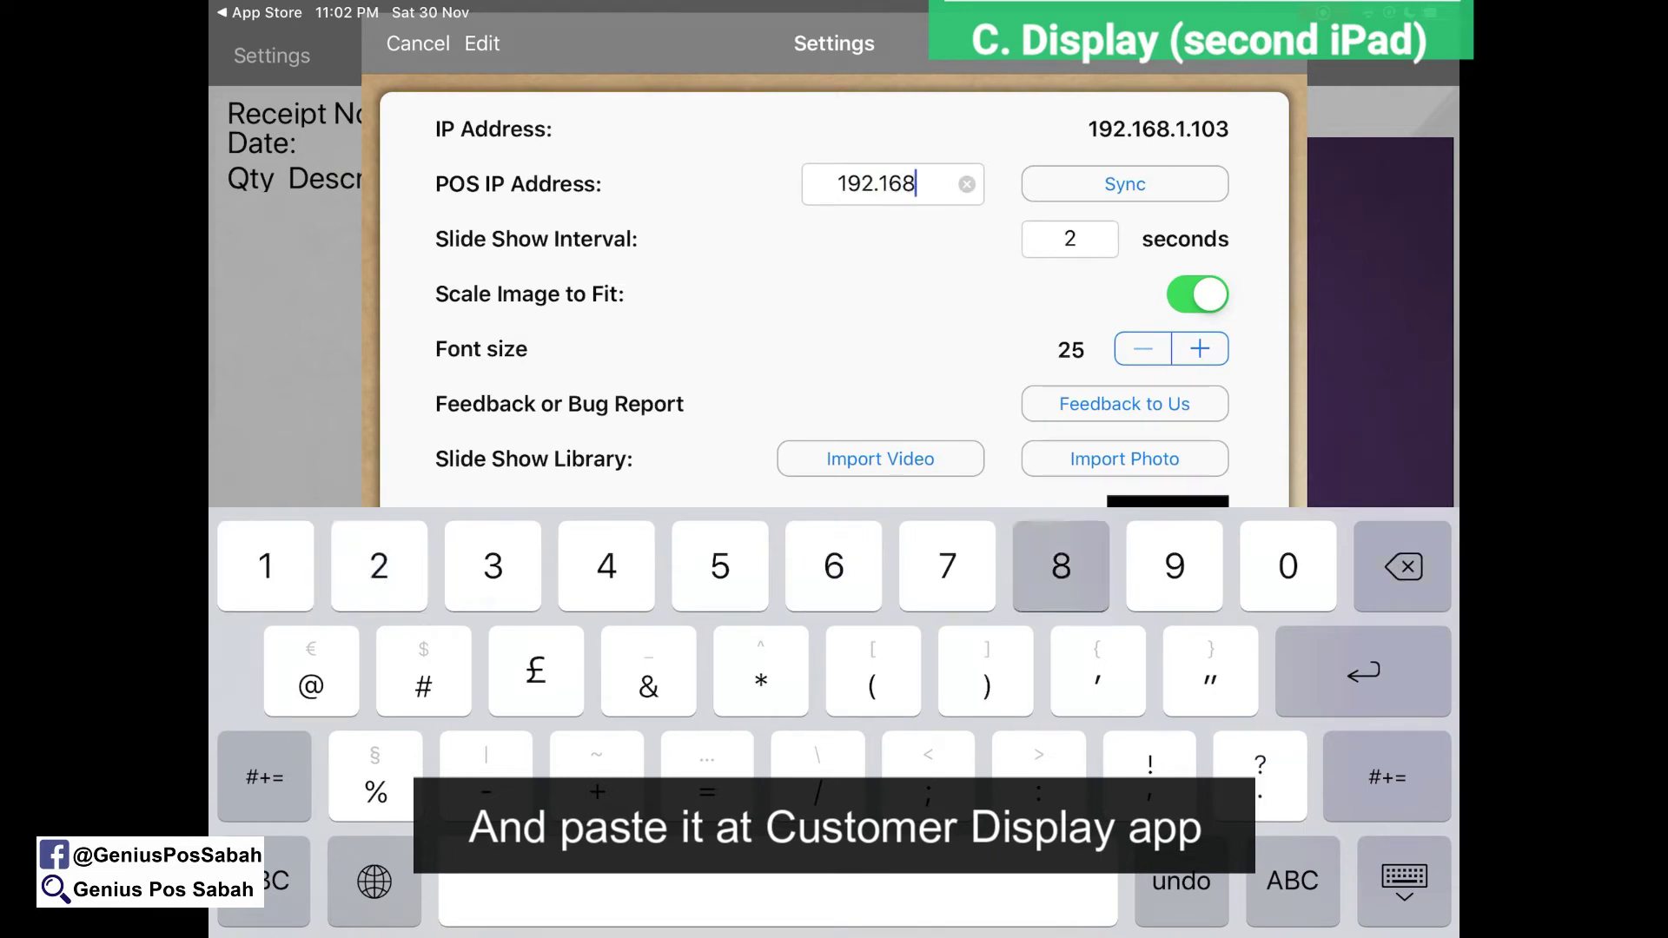
pyautogui.write('.1')
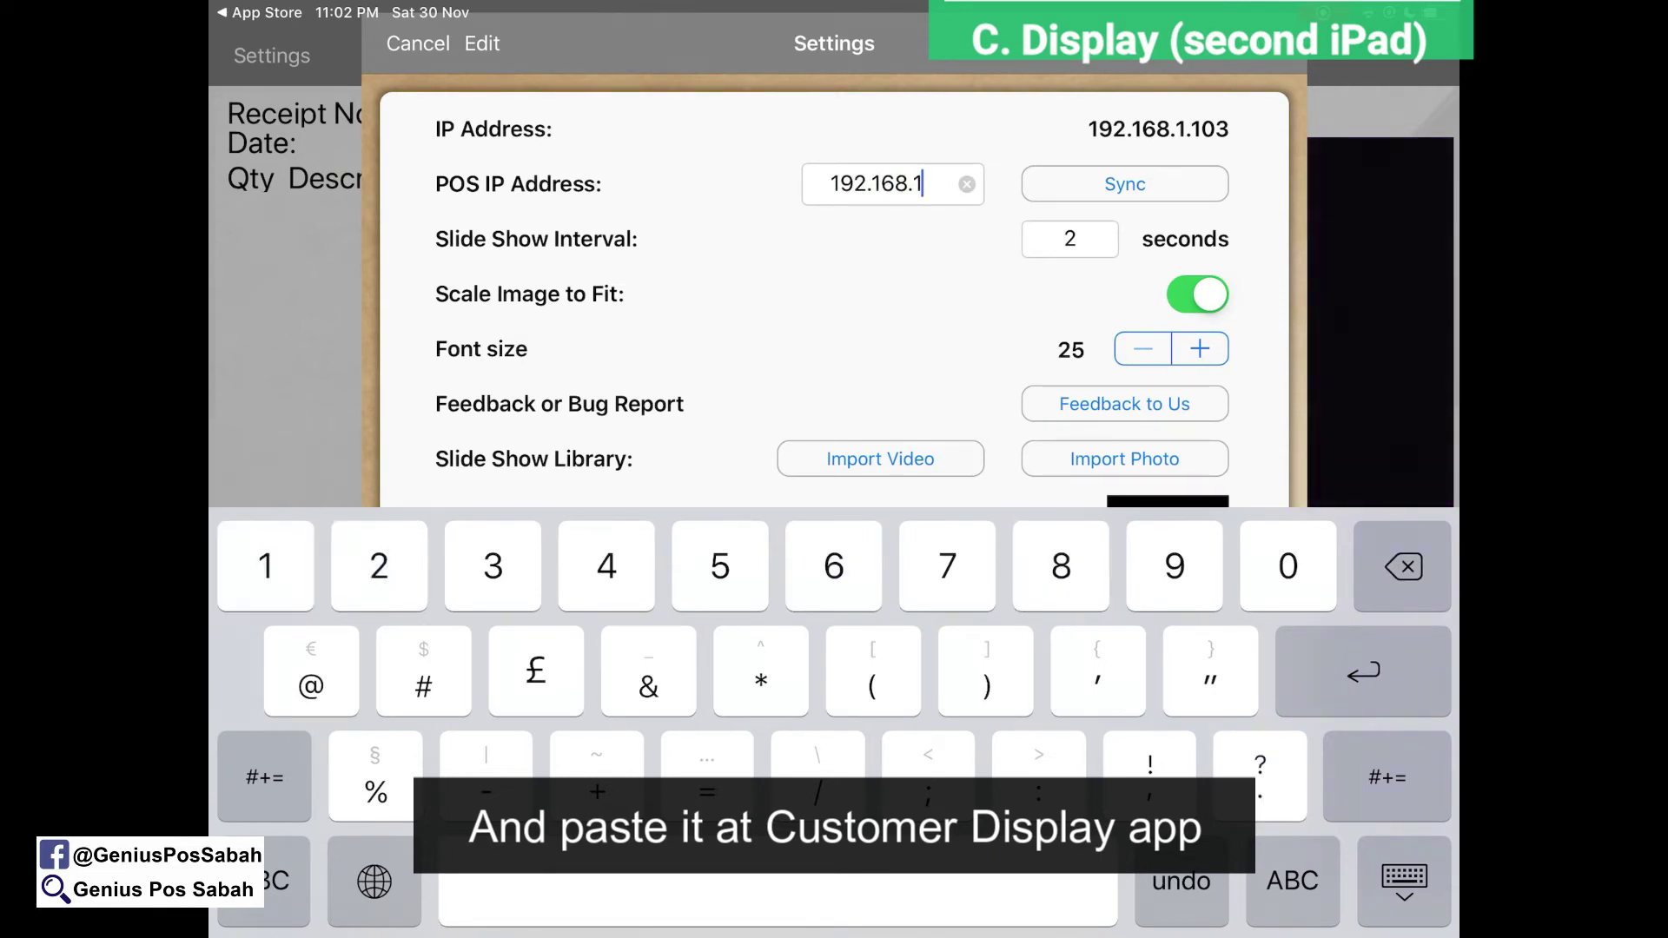
pyautogui.write('.100')
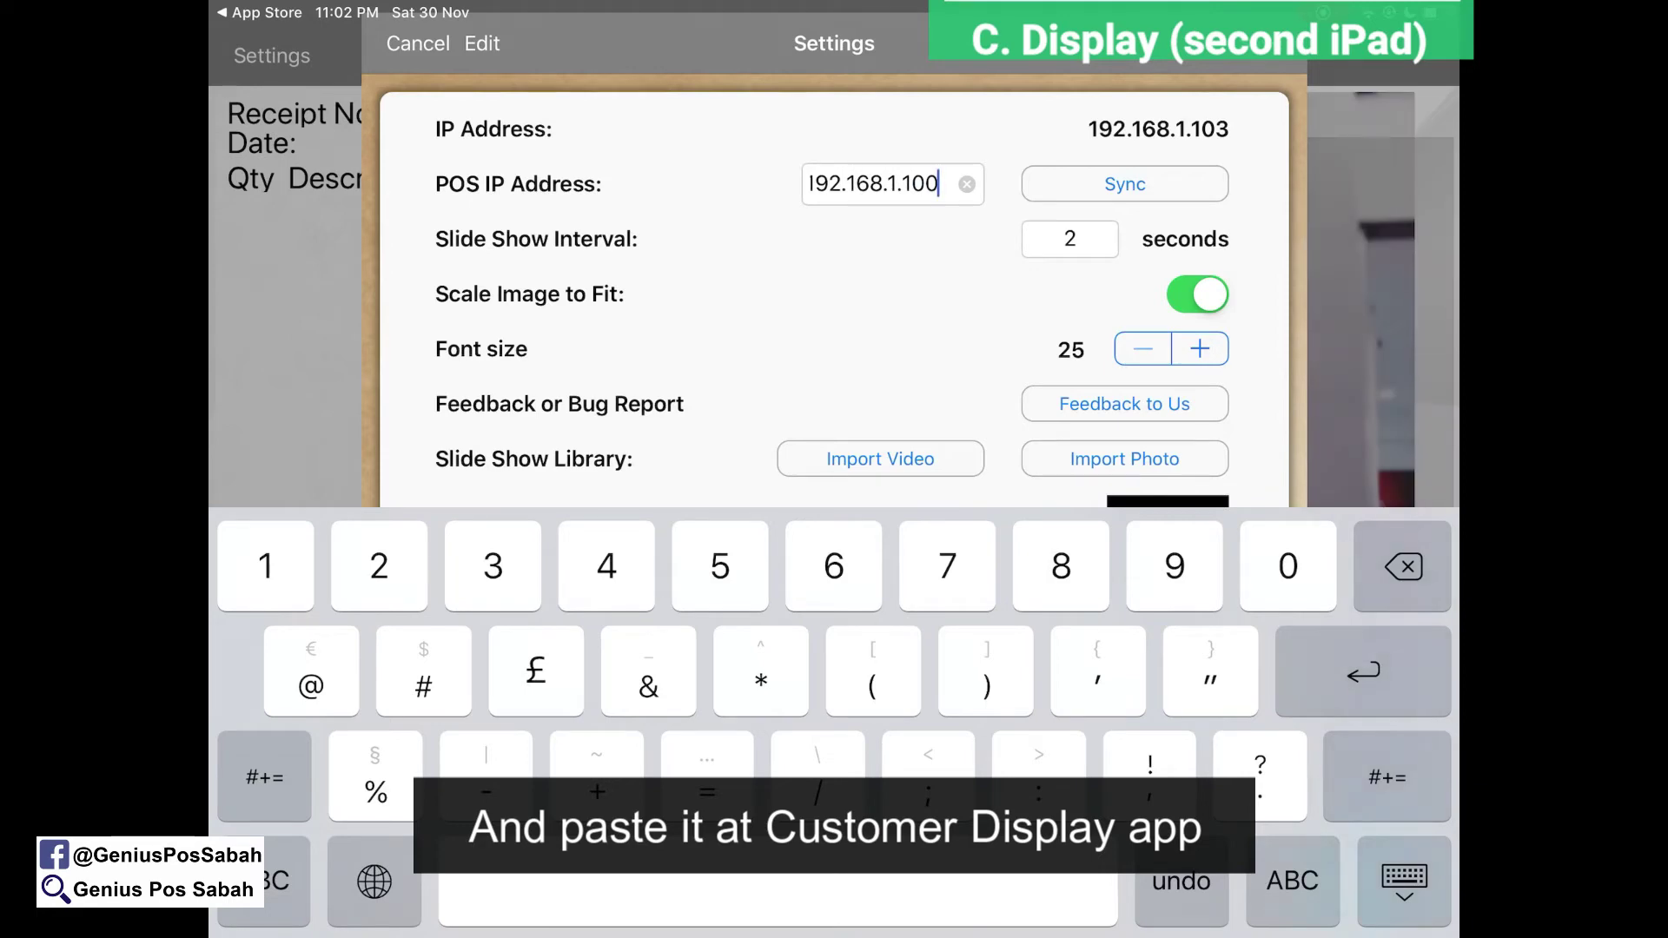
pyautogui.press('Return')
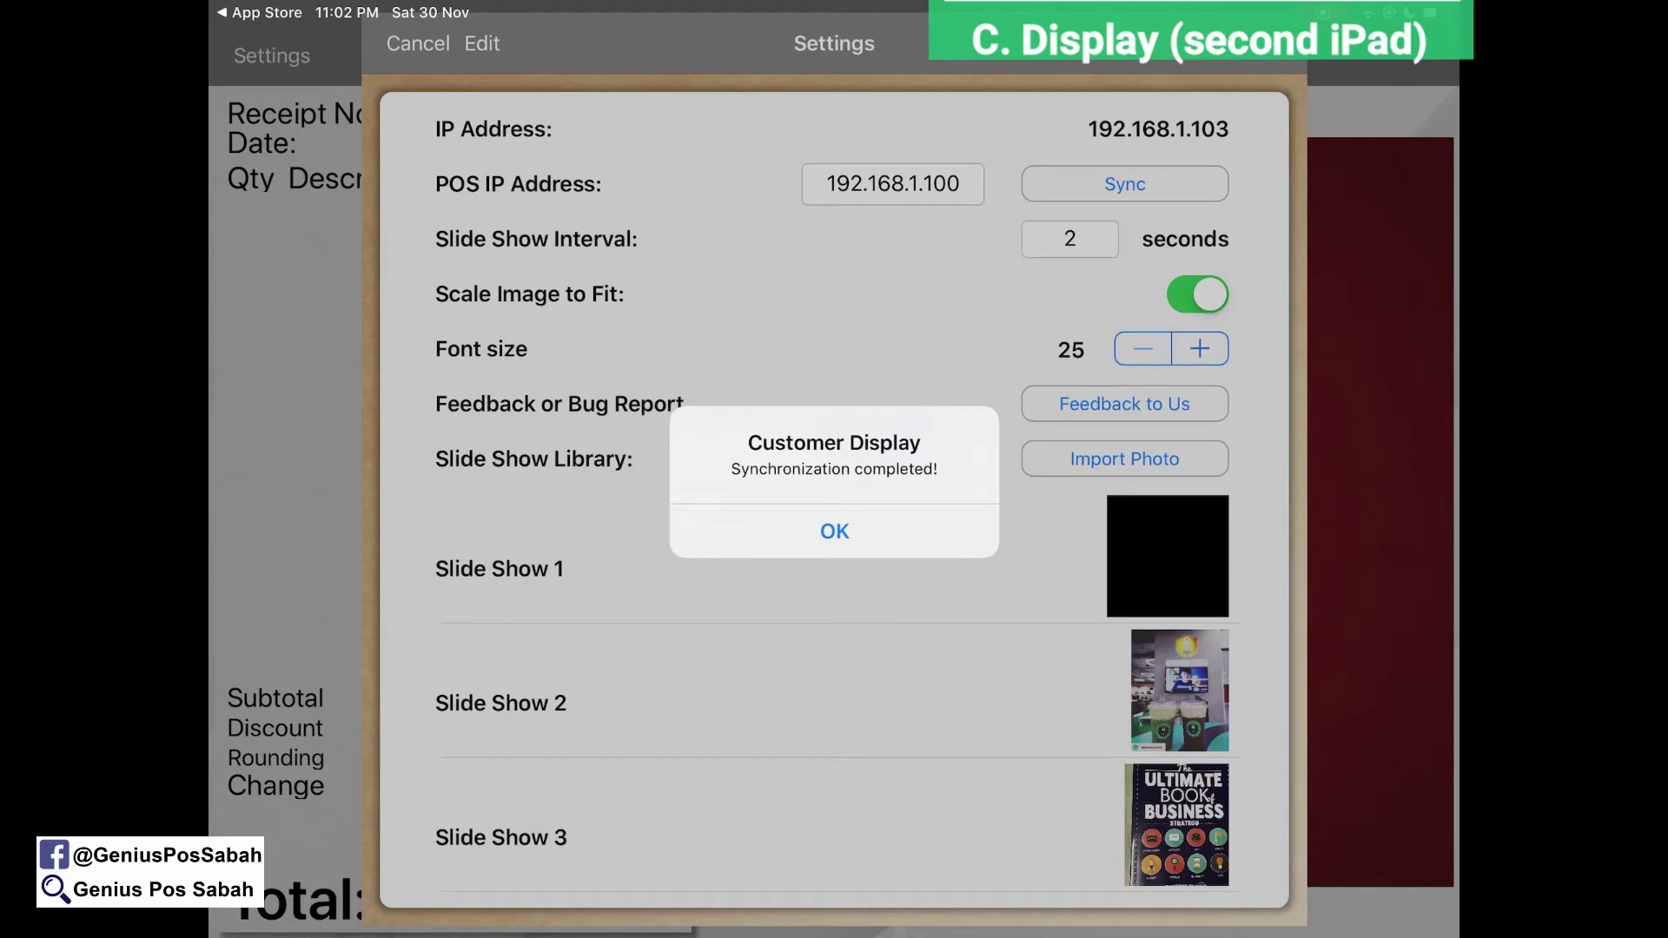
pyautogui.click(834, 531)
# - Set the slide show interval to 2 seconds and turn on scaling images to fit
pyautogui.click(1070, 239)
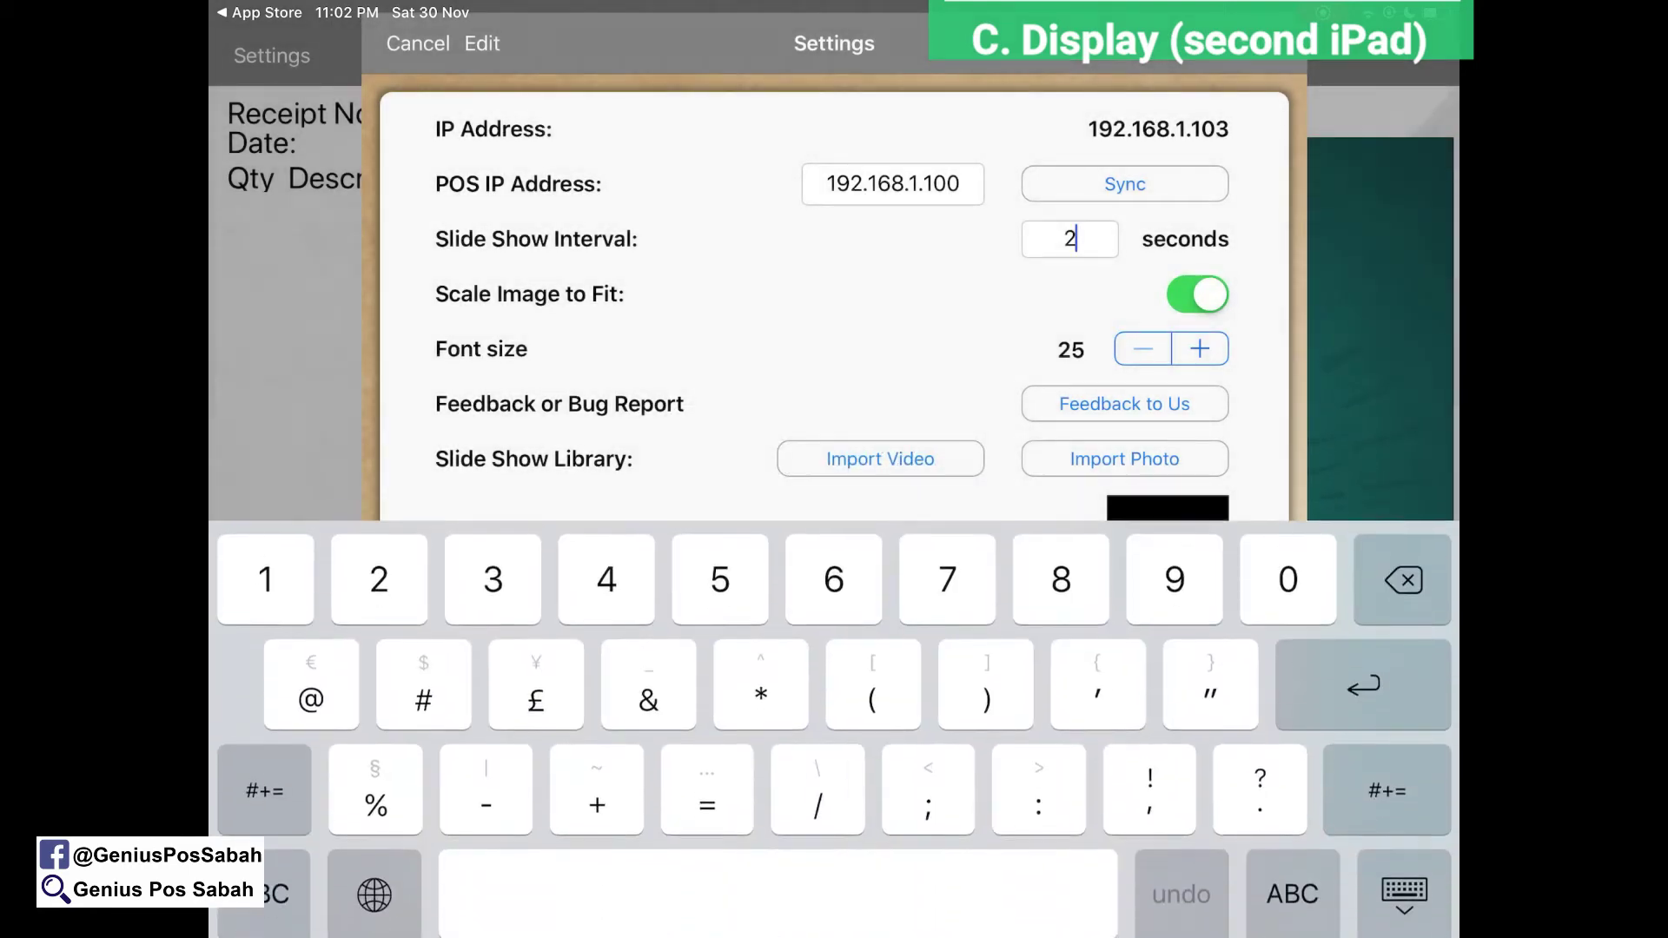
pyautogui.click(1404, 880)
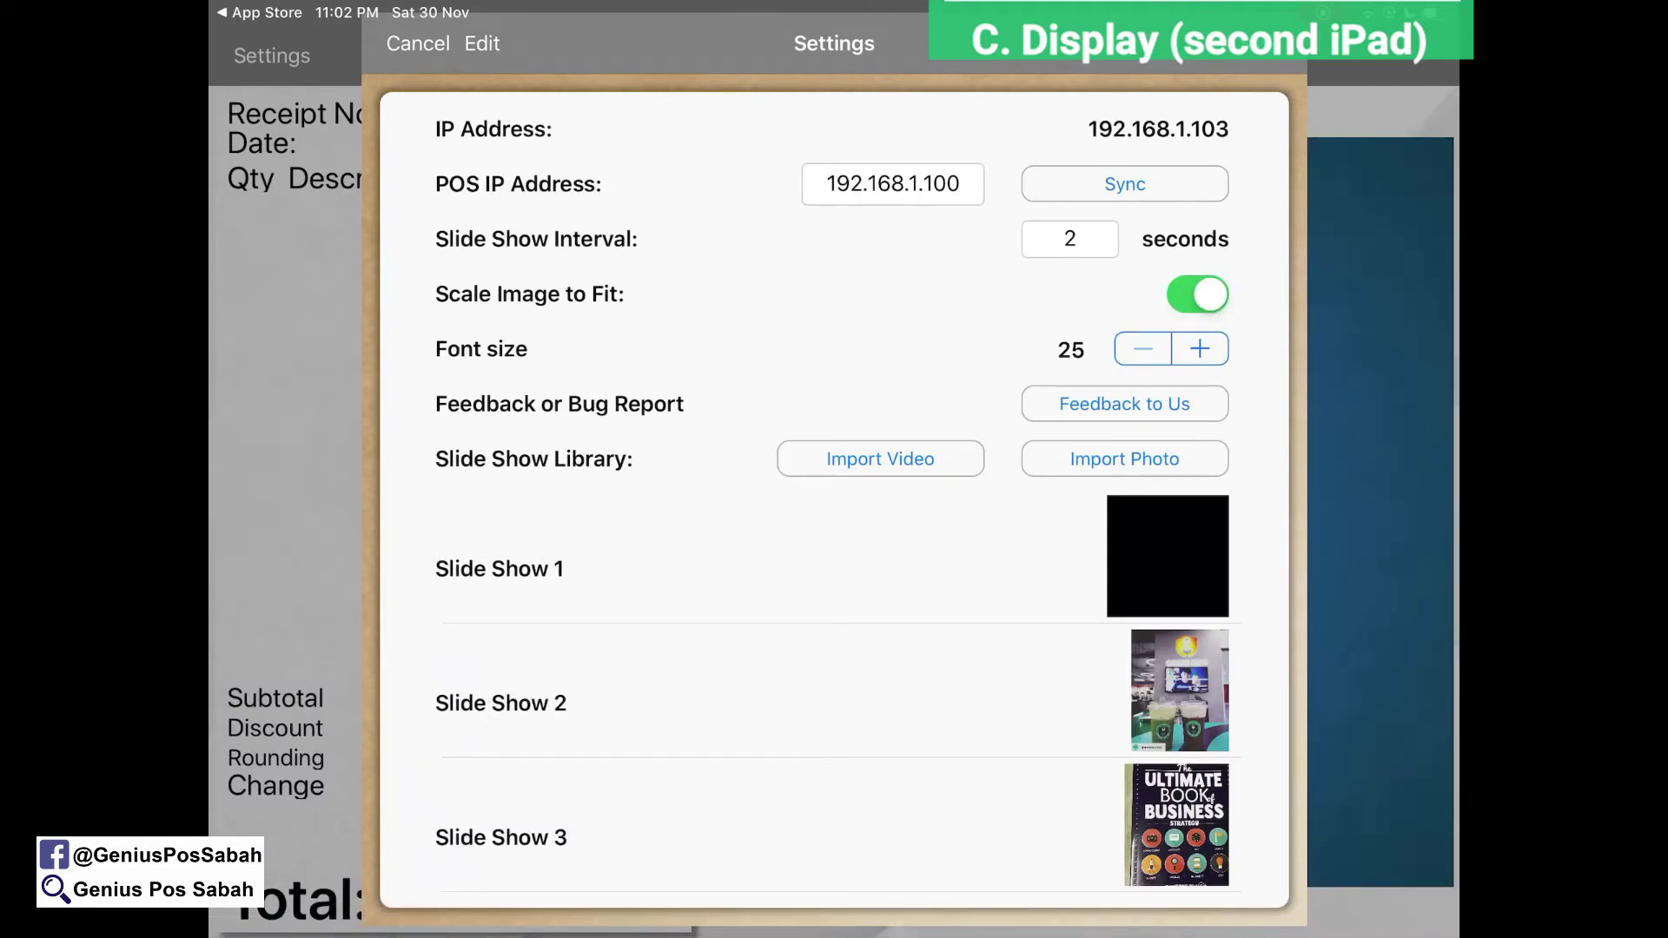
pyautogui.click(1197, 294)
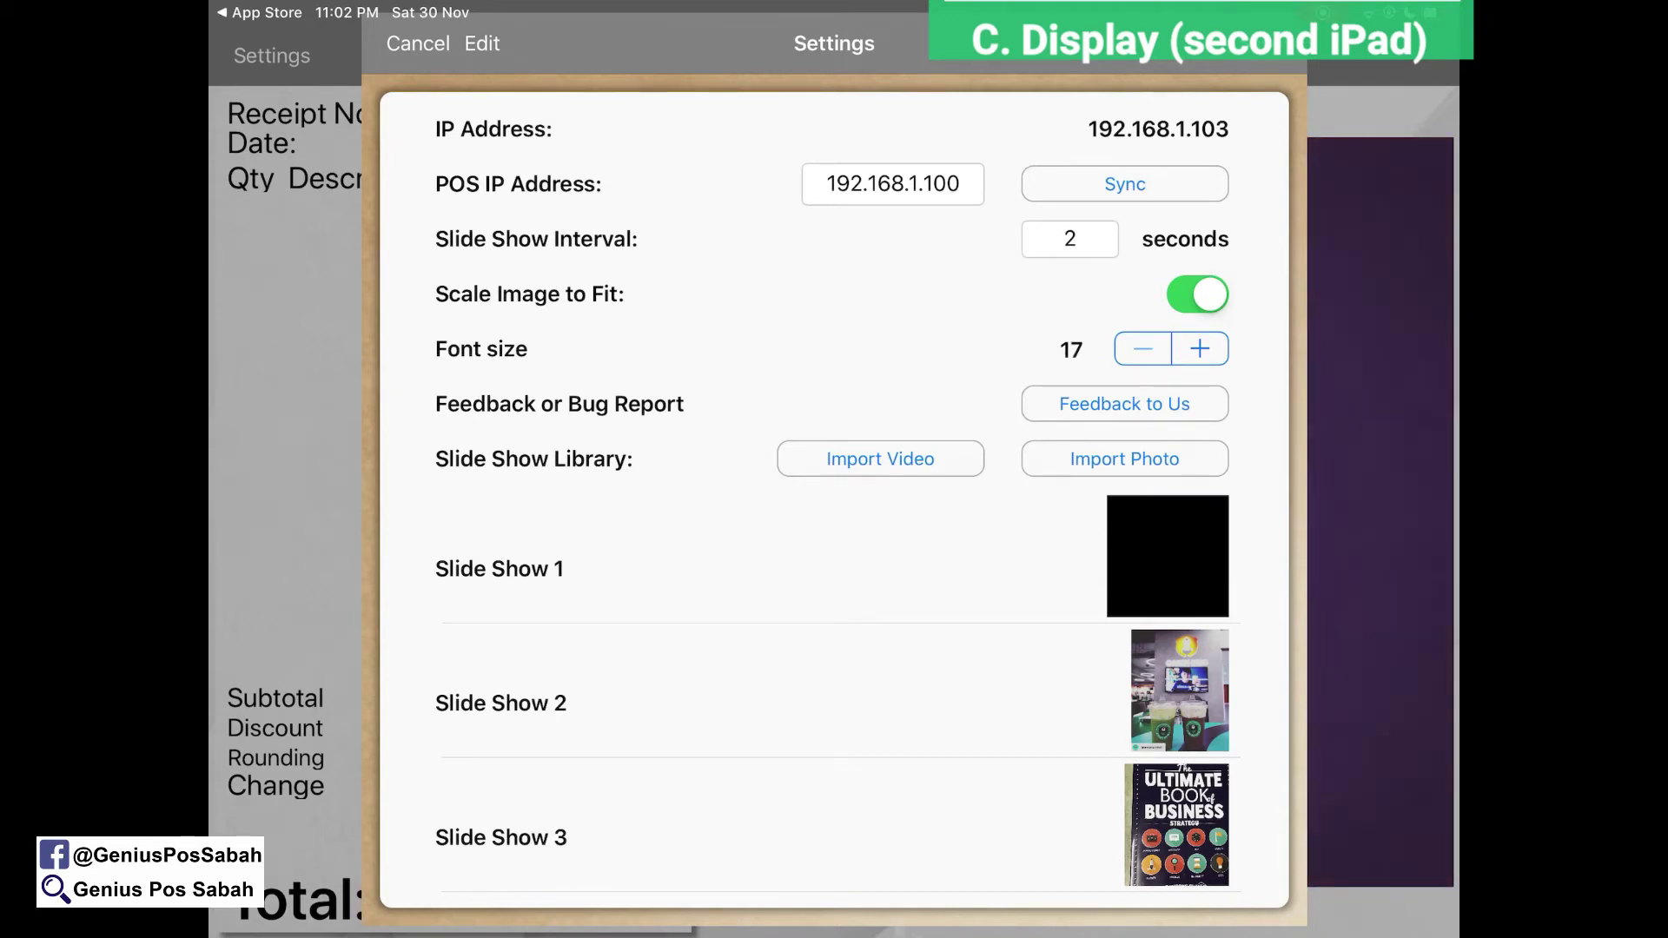
# - Move the book picture slide above Slide Show 2 so it plays second
pyautogui.scroll(-2, 980, 474)
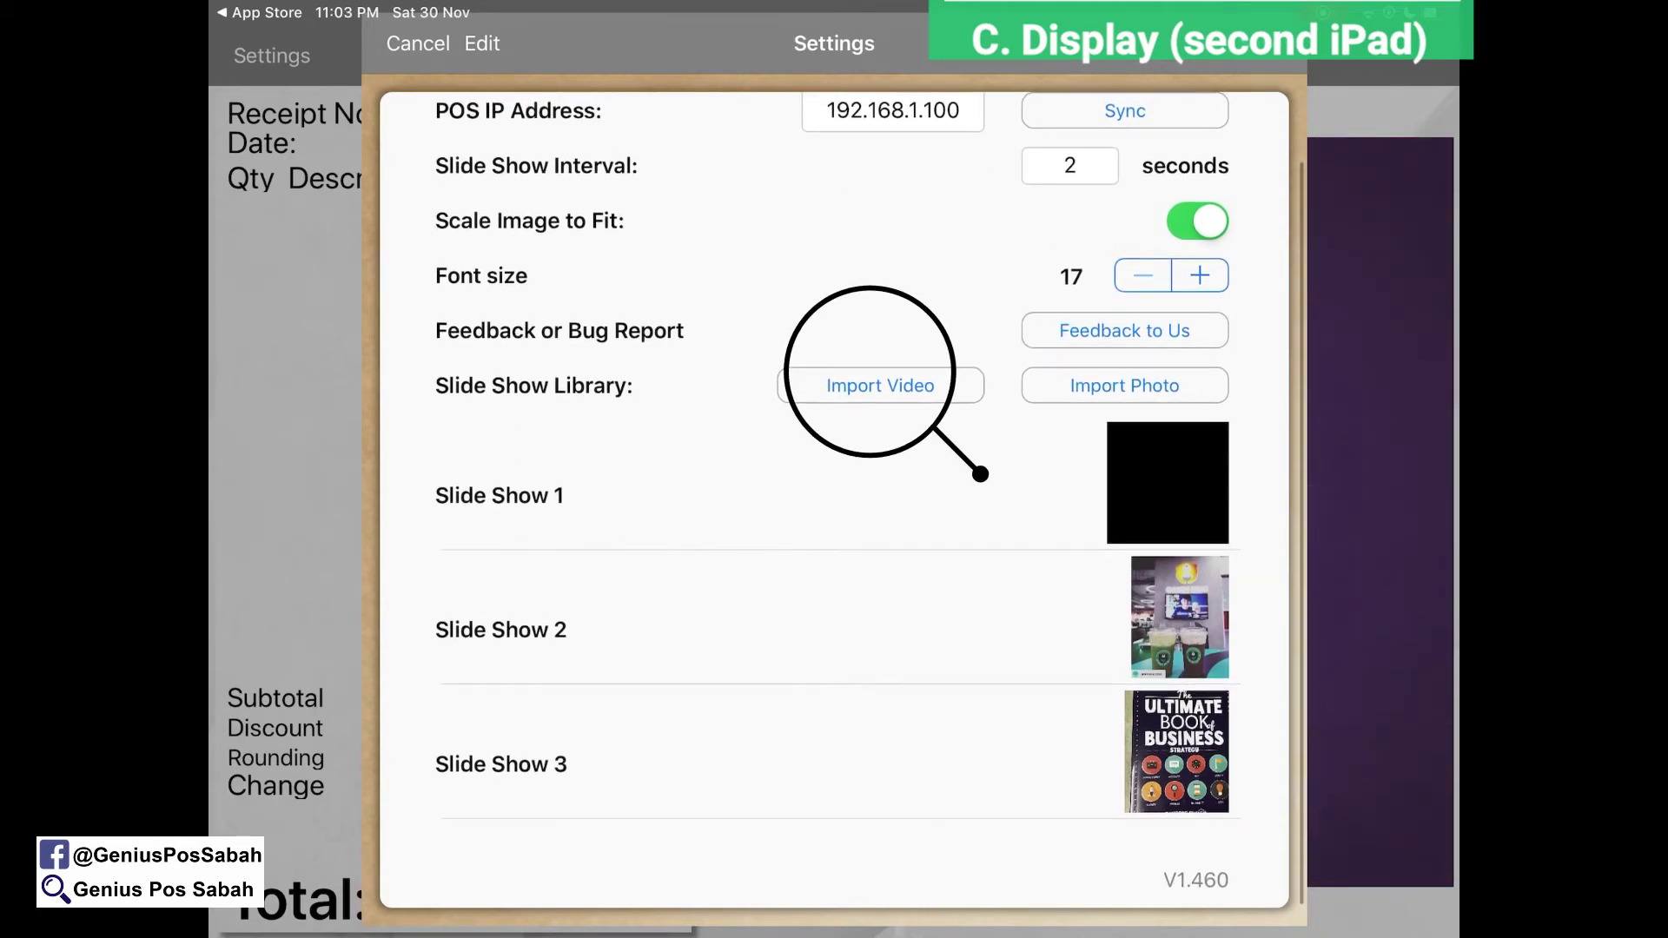
pyautogui.moveTo(1042, 616); pyautogui.dragTo(742, 617)
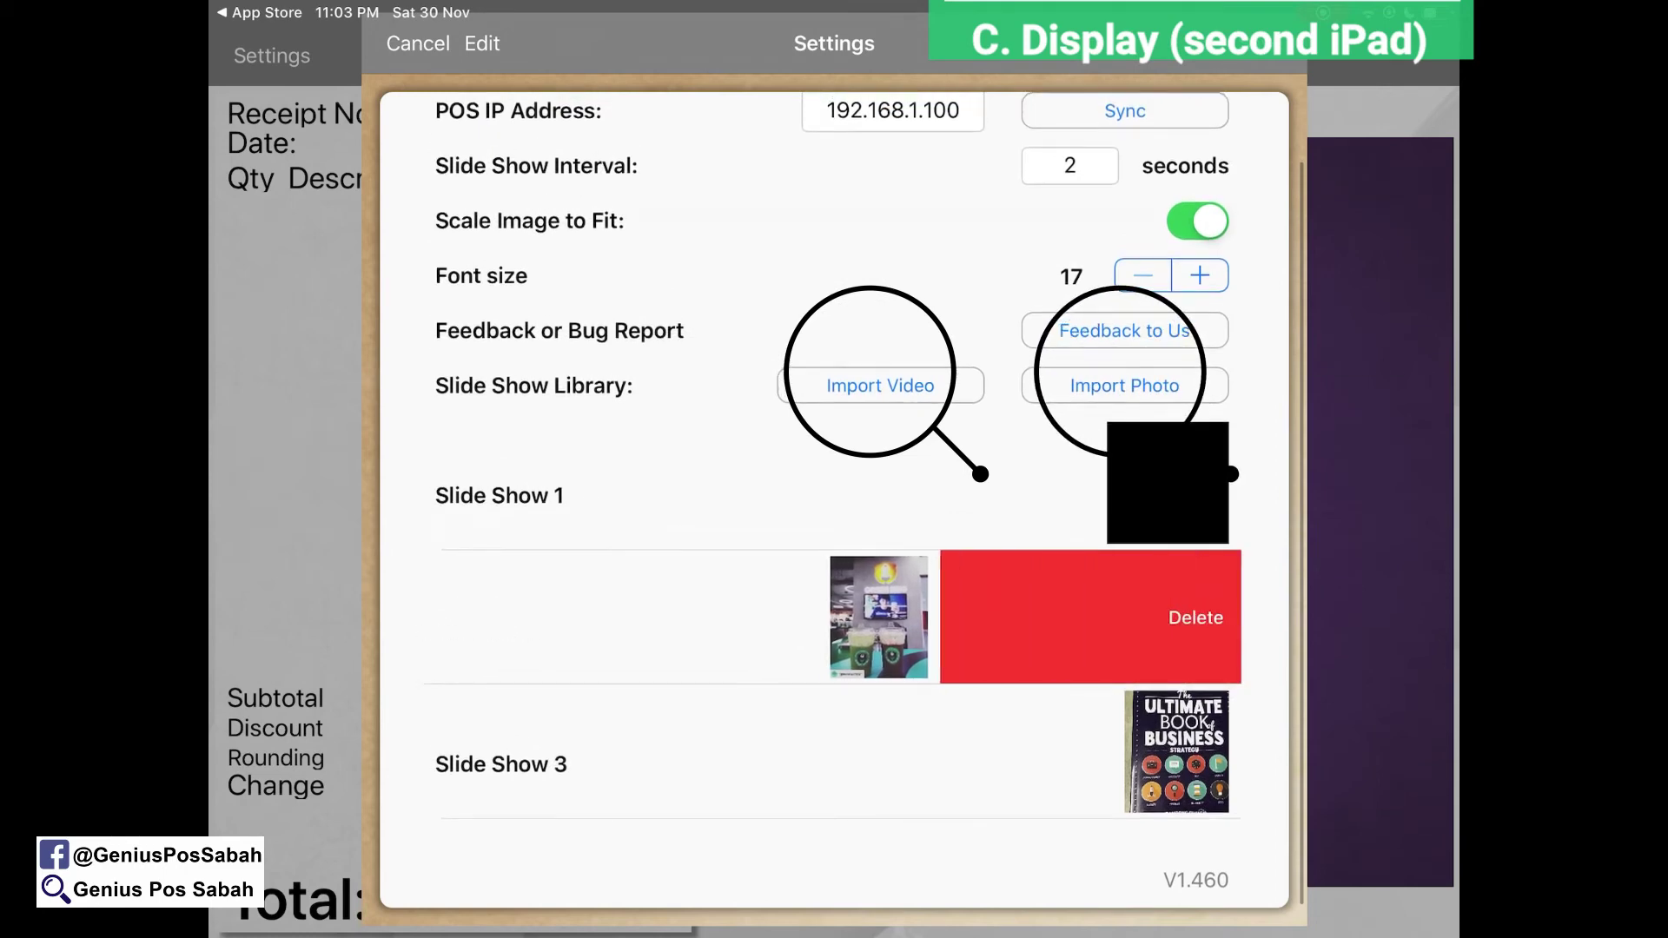
pyautogui.click(482, 43)
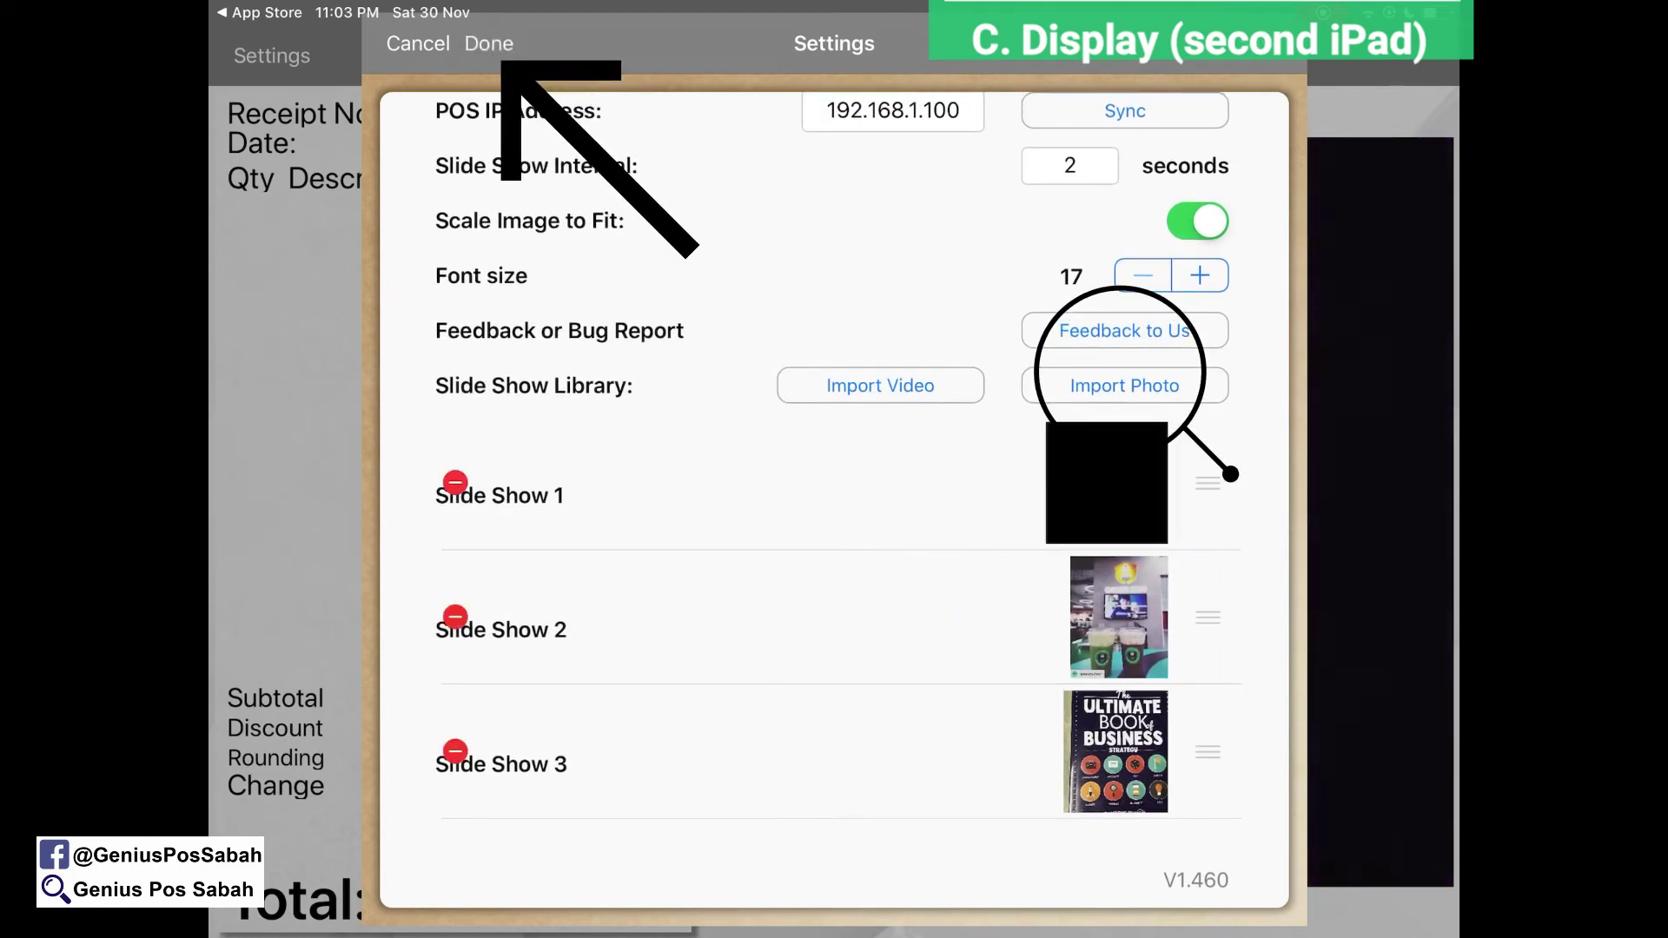
pyautogui.moveTo(1207, 751); pyautogui.dragTo(1208, 617)
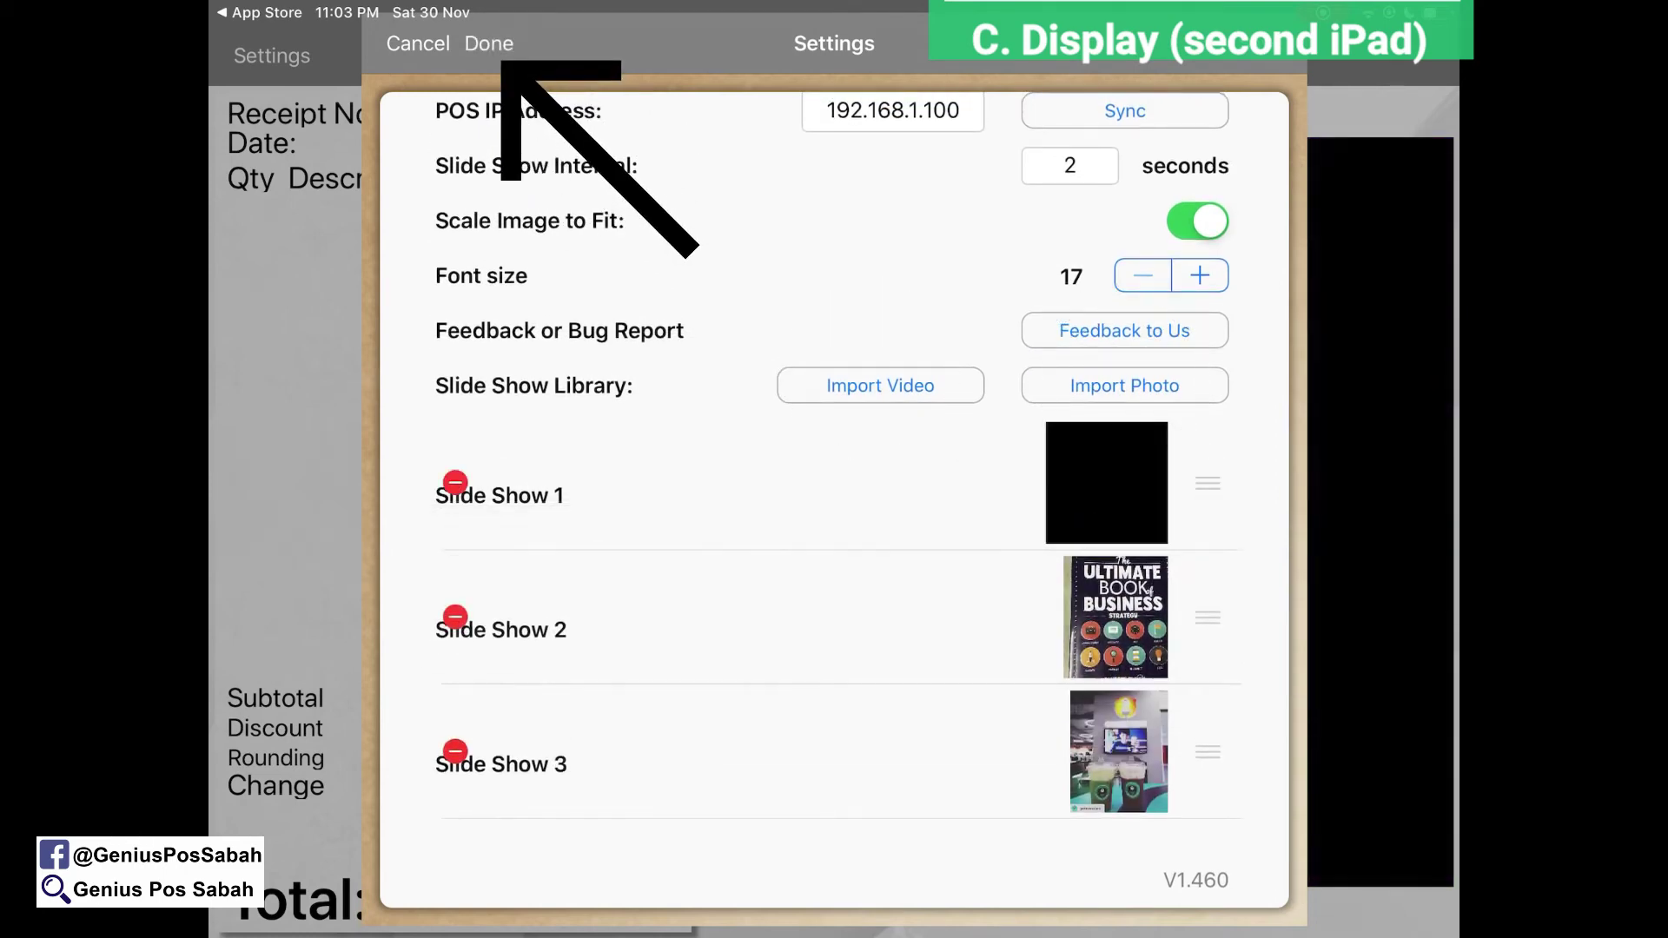
pyautogui.click(489, 43)
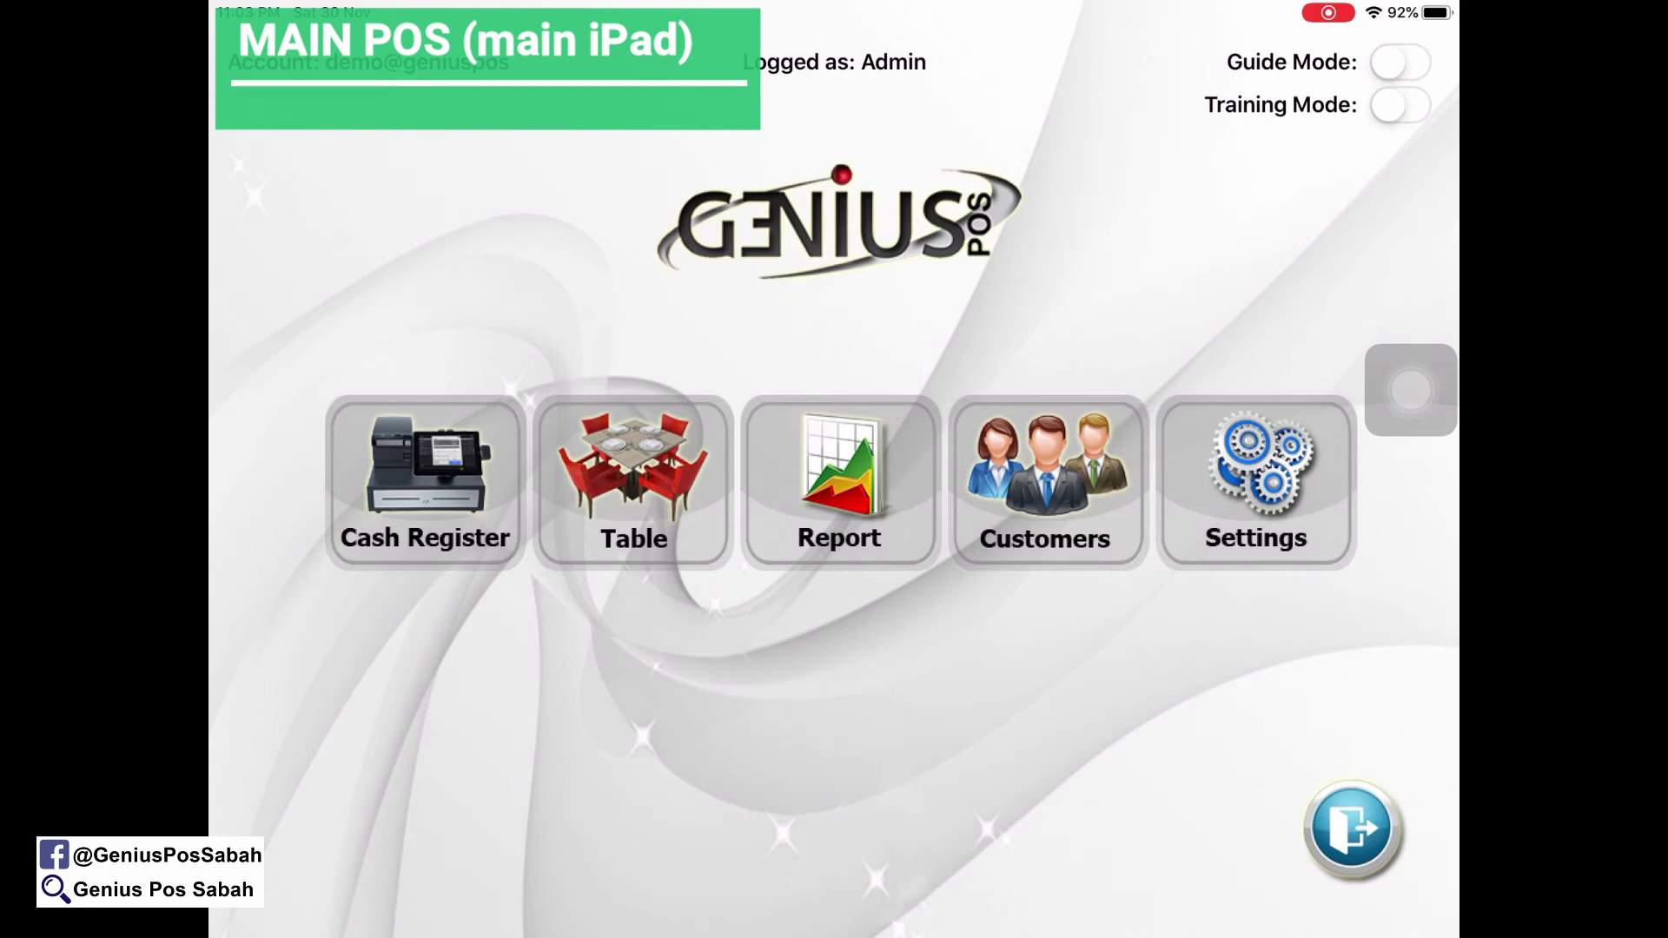
# - Start a Table 3 order for one guest
pyautogui.click(634, 482)
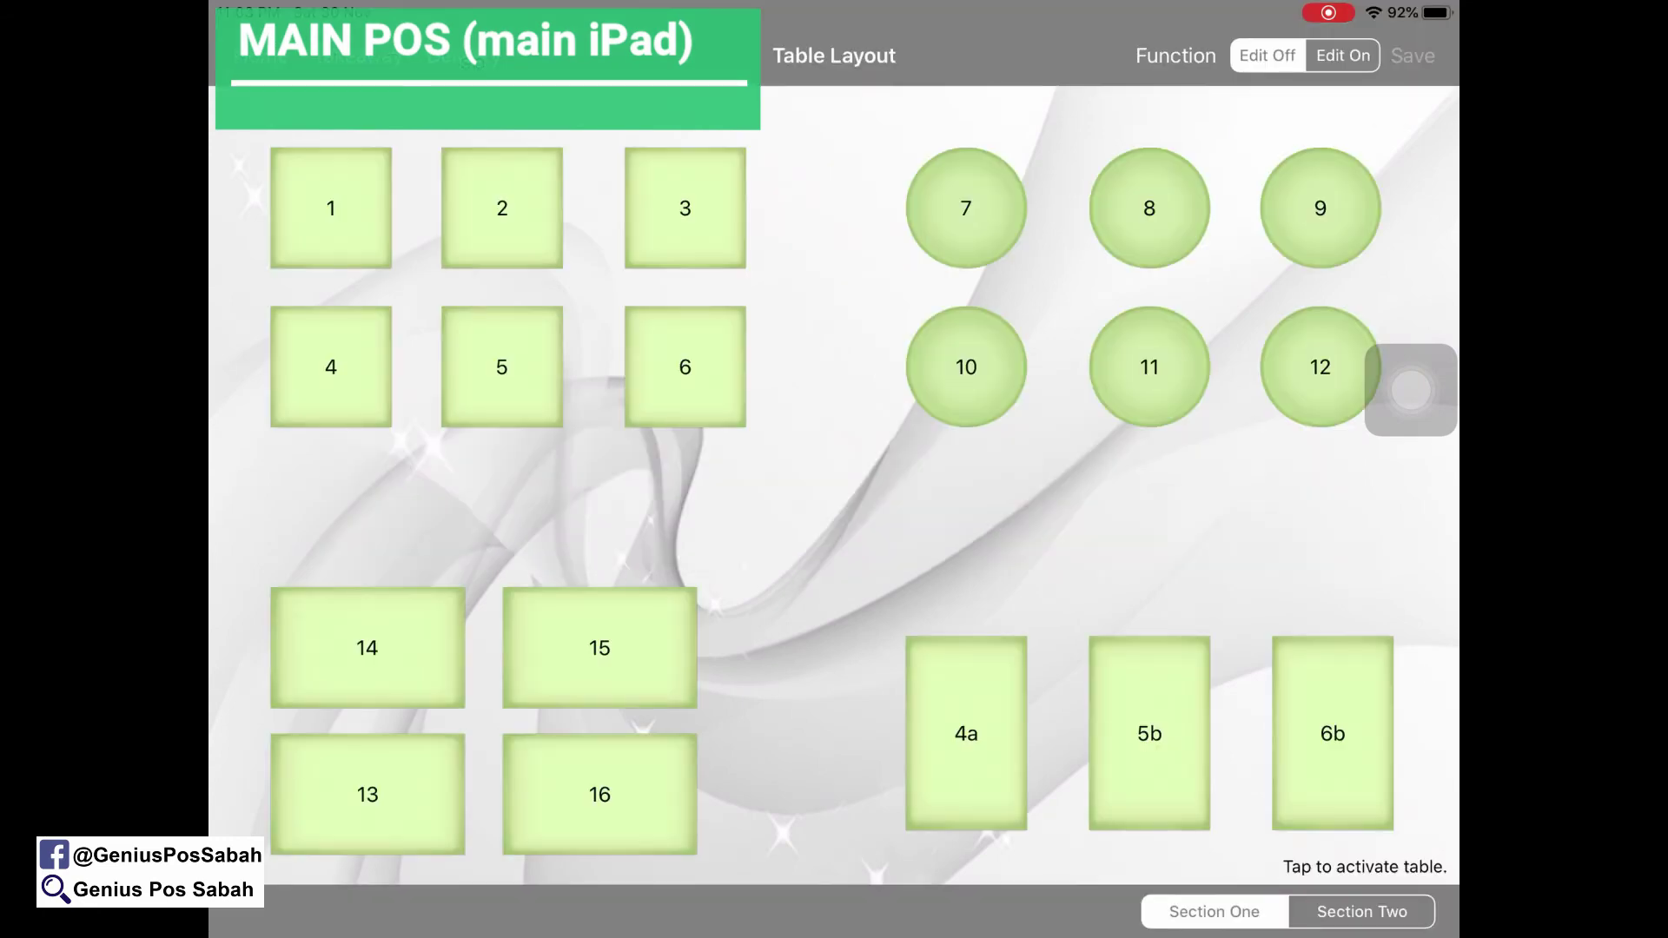
pyautogui.click(685, 207)
pyautogui.click(681, 391)
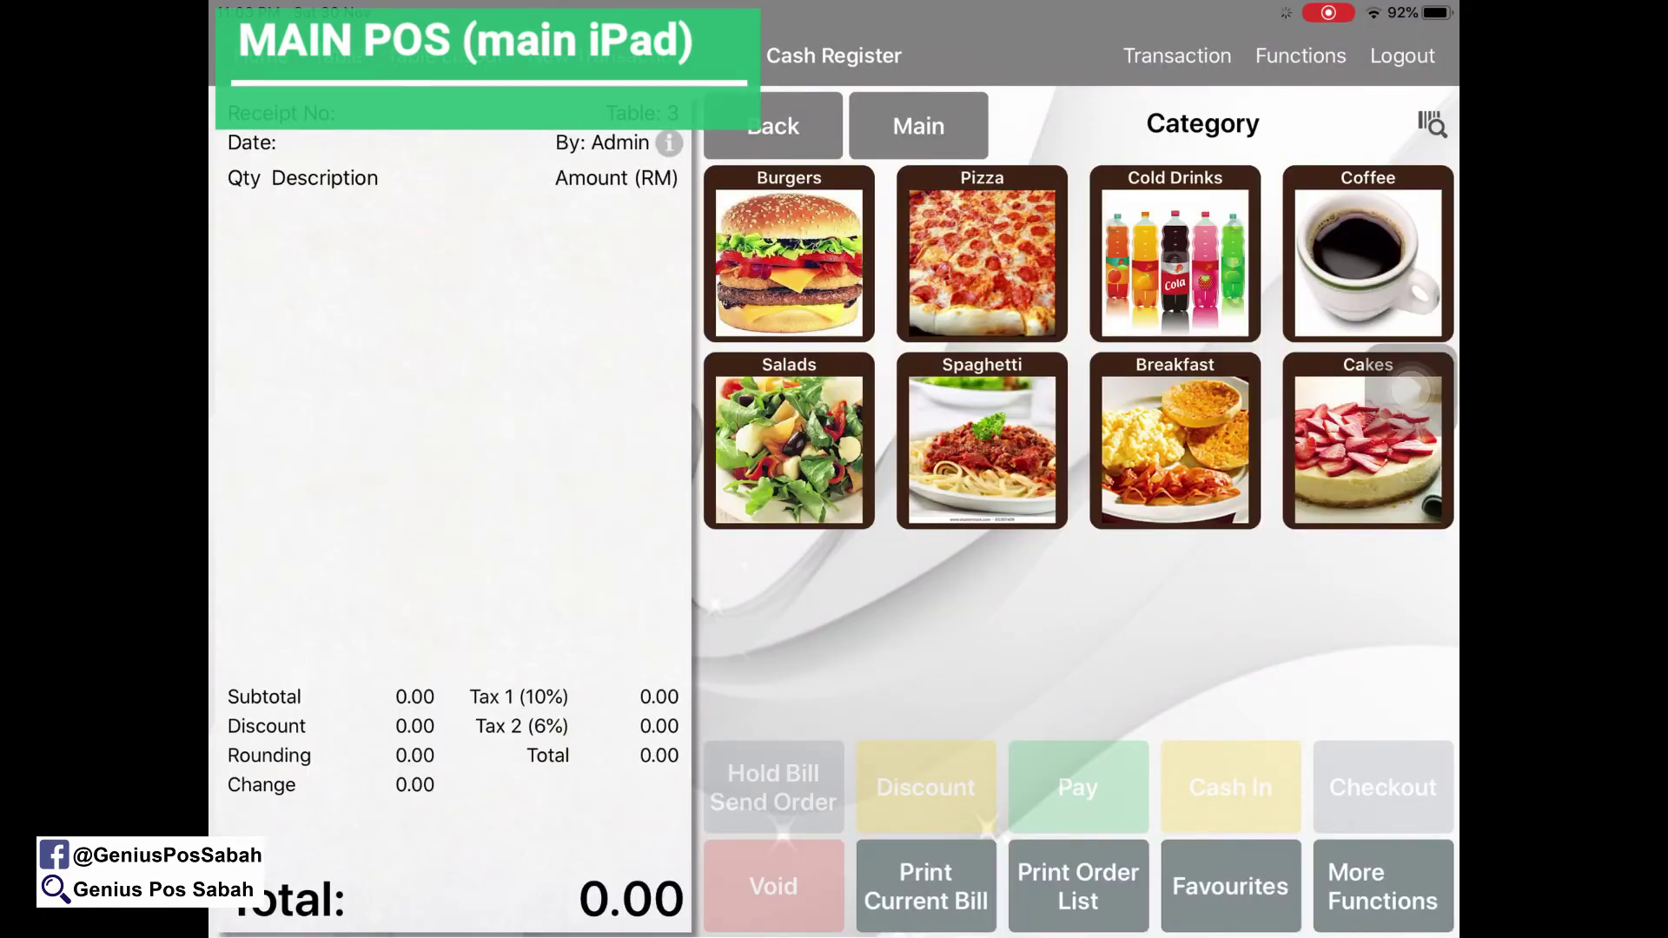
# - Add a Cheese Burger with Extra Bacon, a Mushroom Burger, and a Mushroom Burger Combo with Coke
pyautogui.click(789, 260)
pyautogui.click(930, 316)
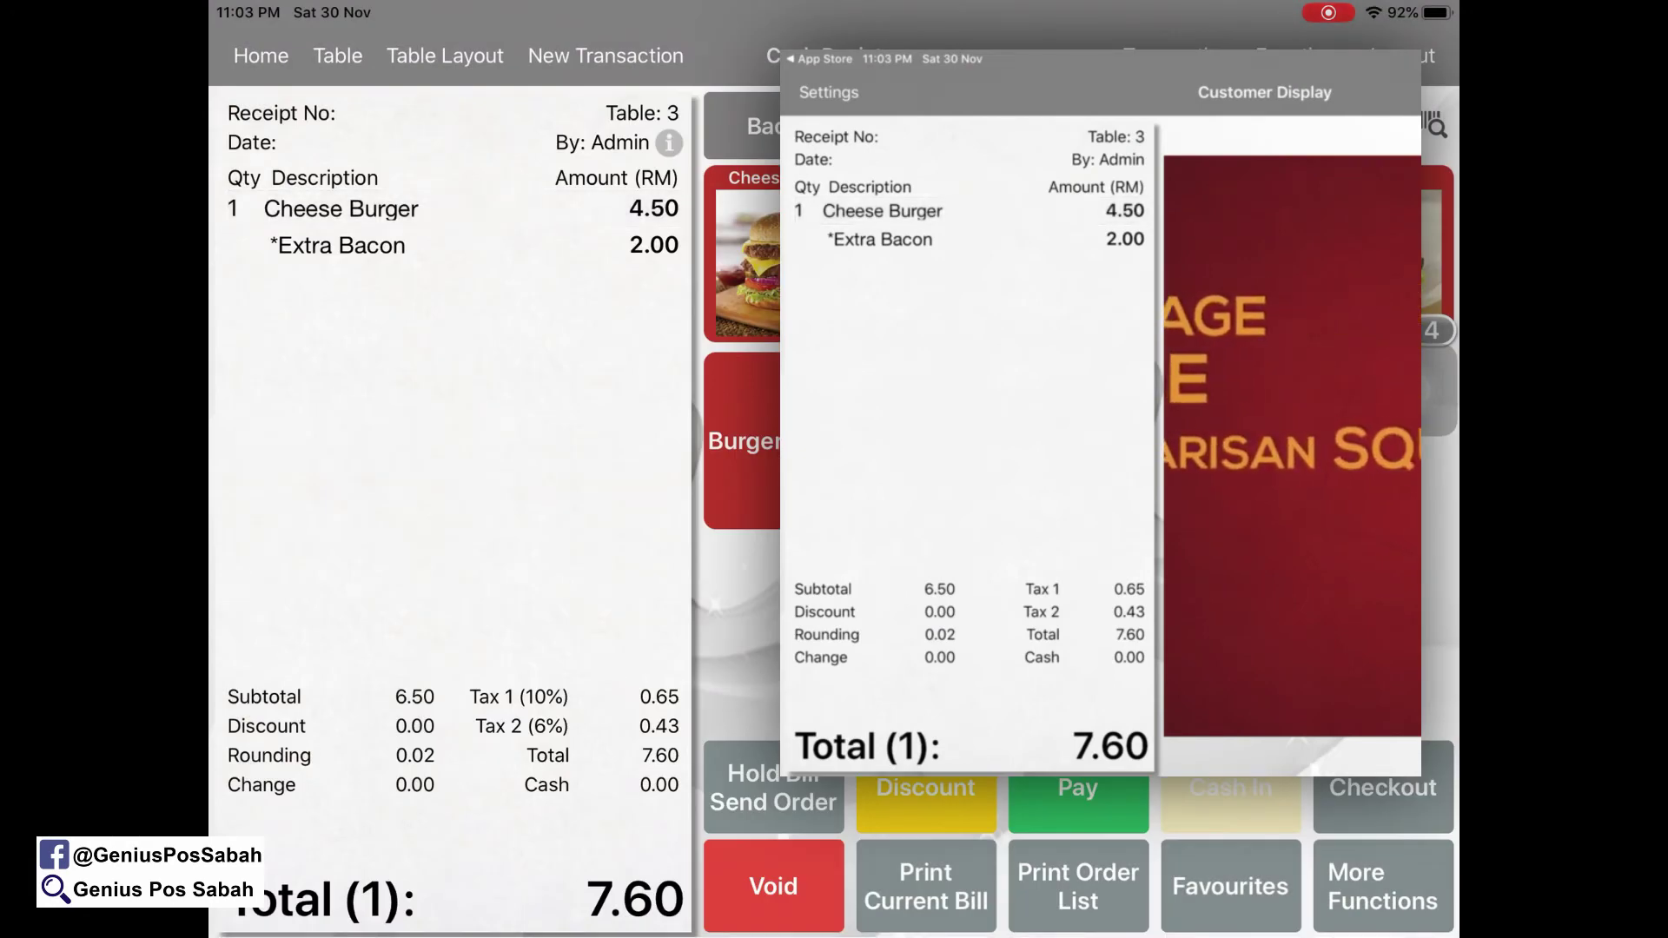
pyautogui.click(926, 252)
pyautogui.click(773, 440)
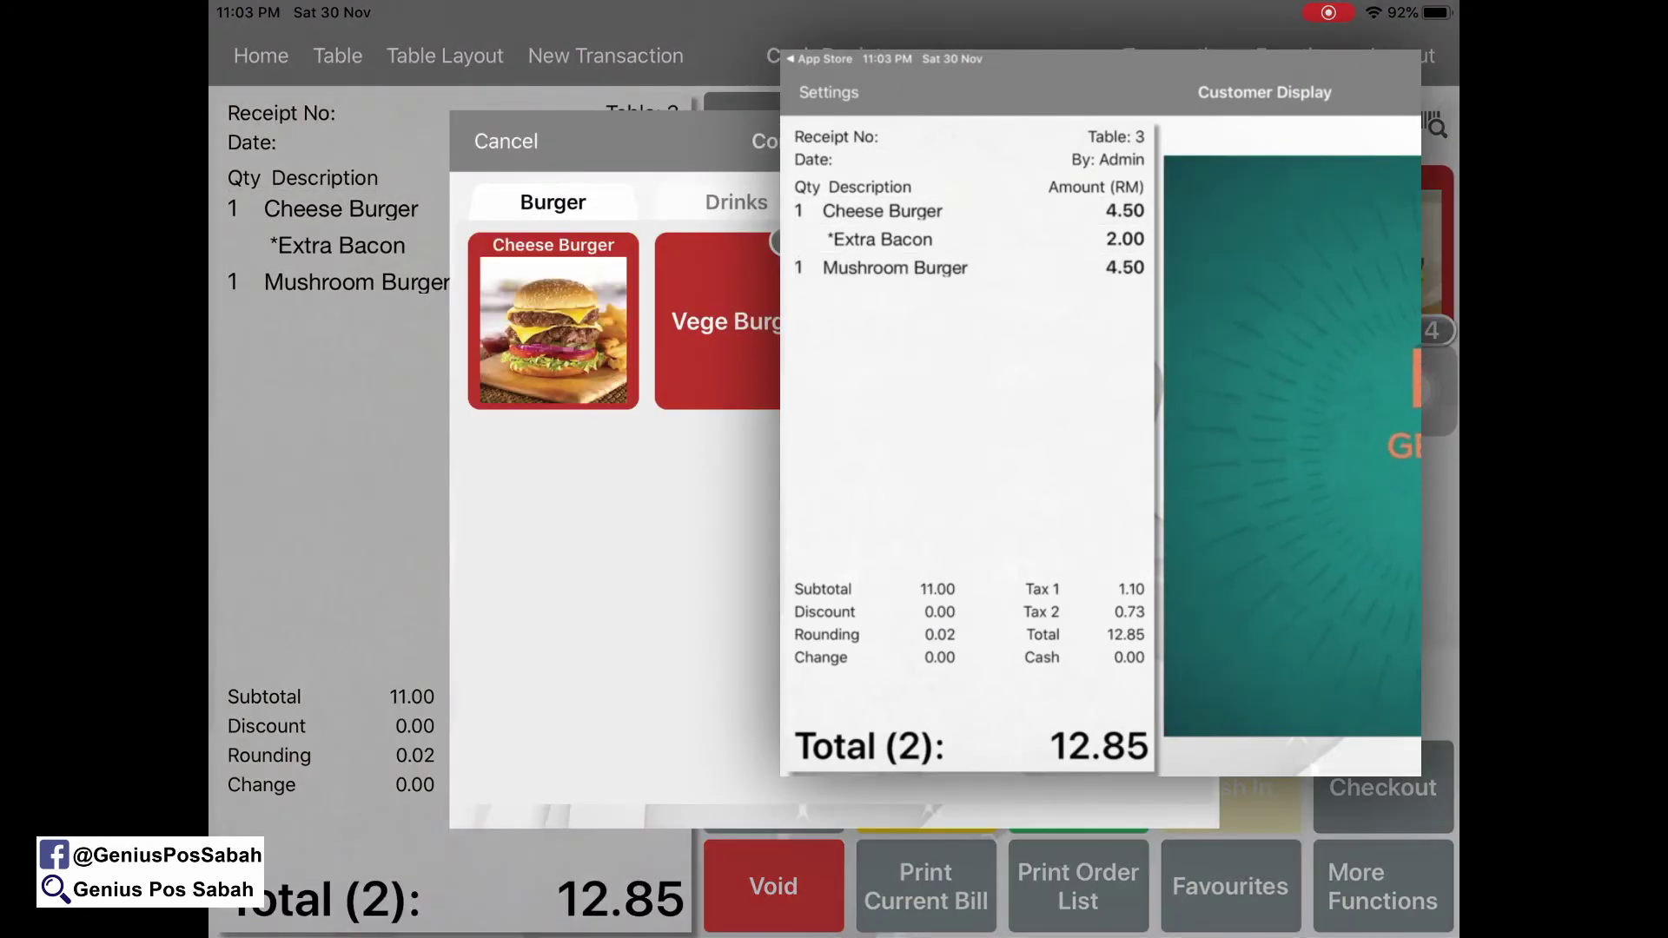
pyautogui.click(926, 321)
pyautogui.click(926, 321)
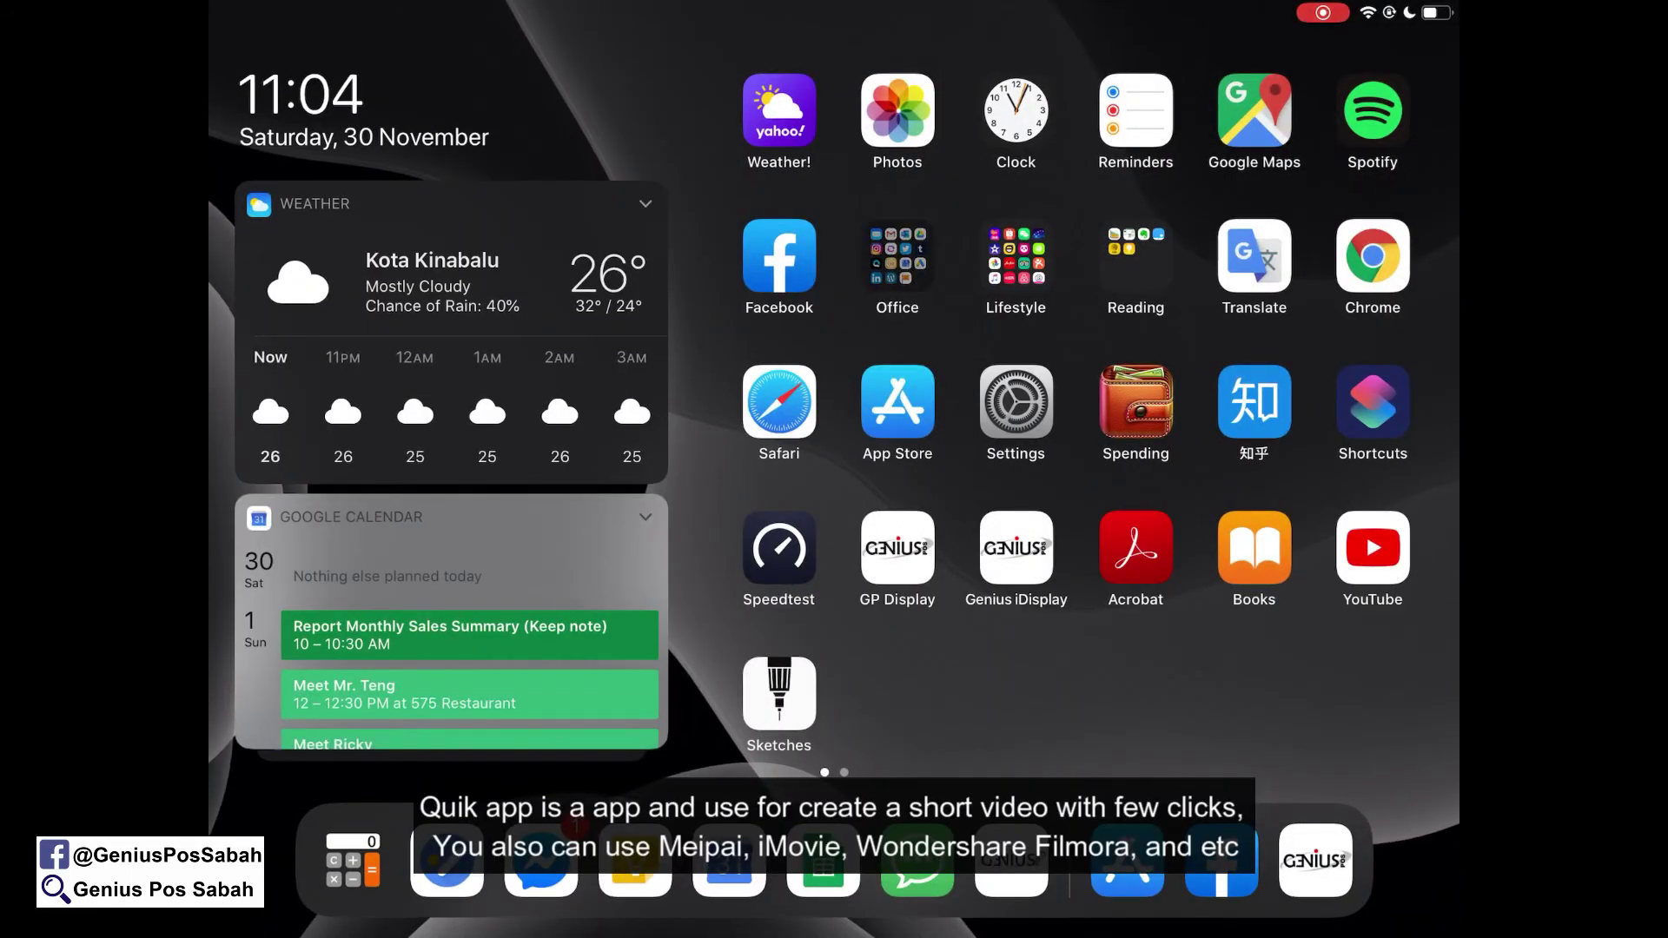
# - Launch Quik from the Office folder and start a new video
pyautogui.click(897, 256)
pyautogui.click(626, 521)
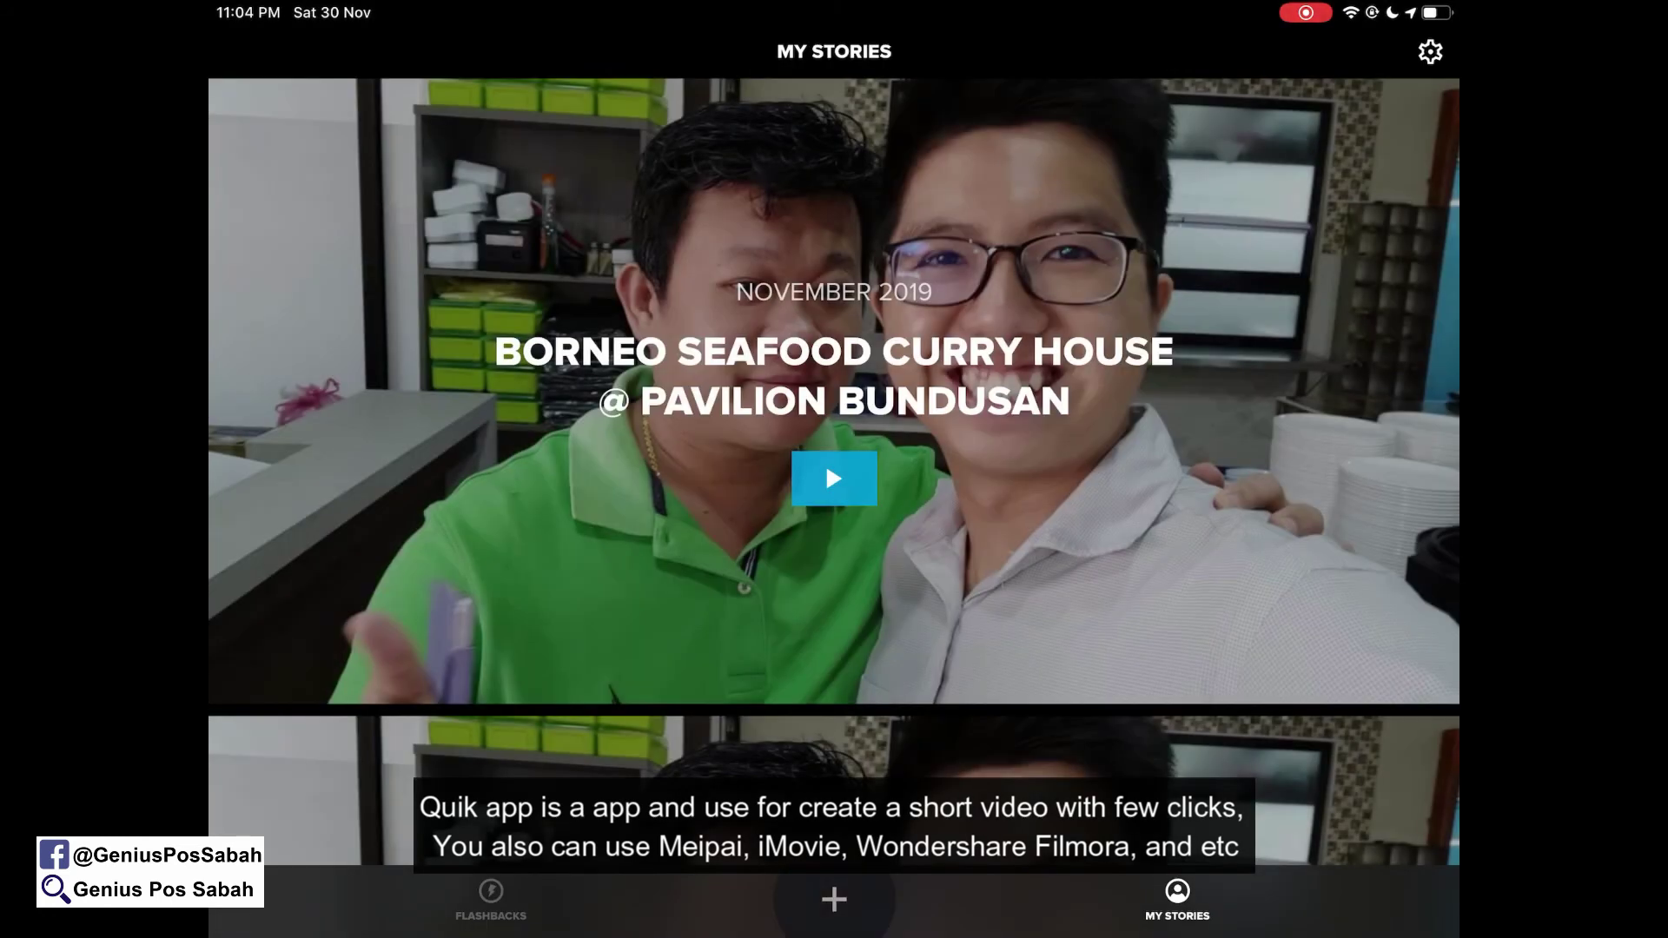
pyautogui.click(834, 899)
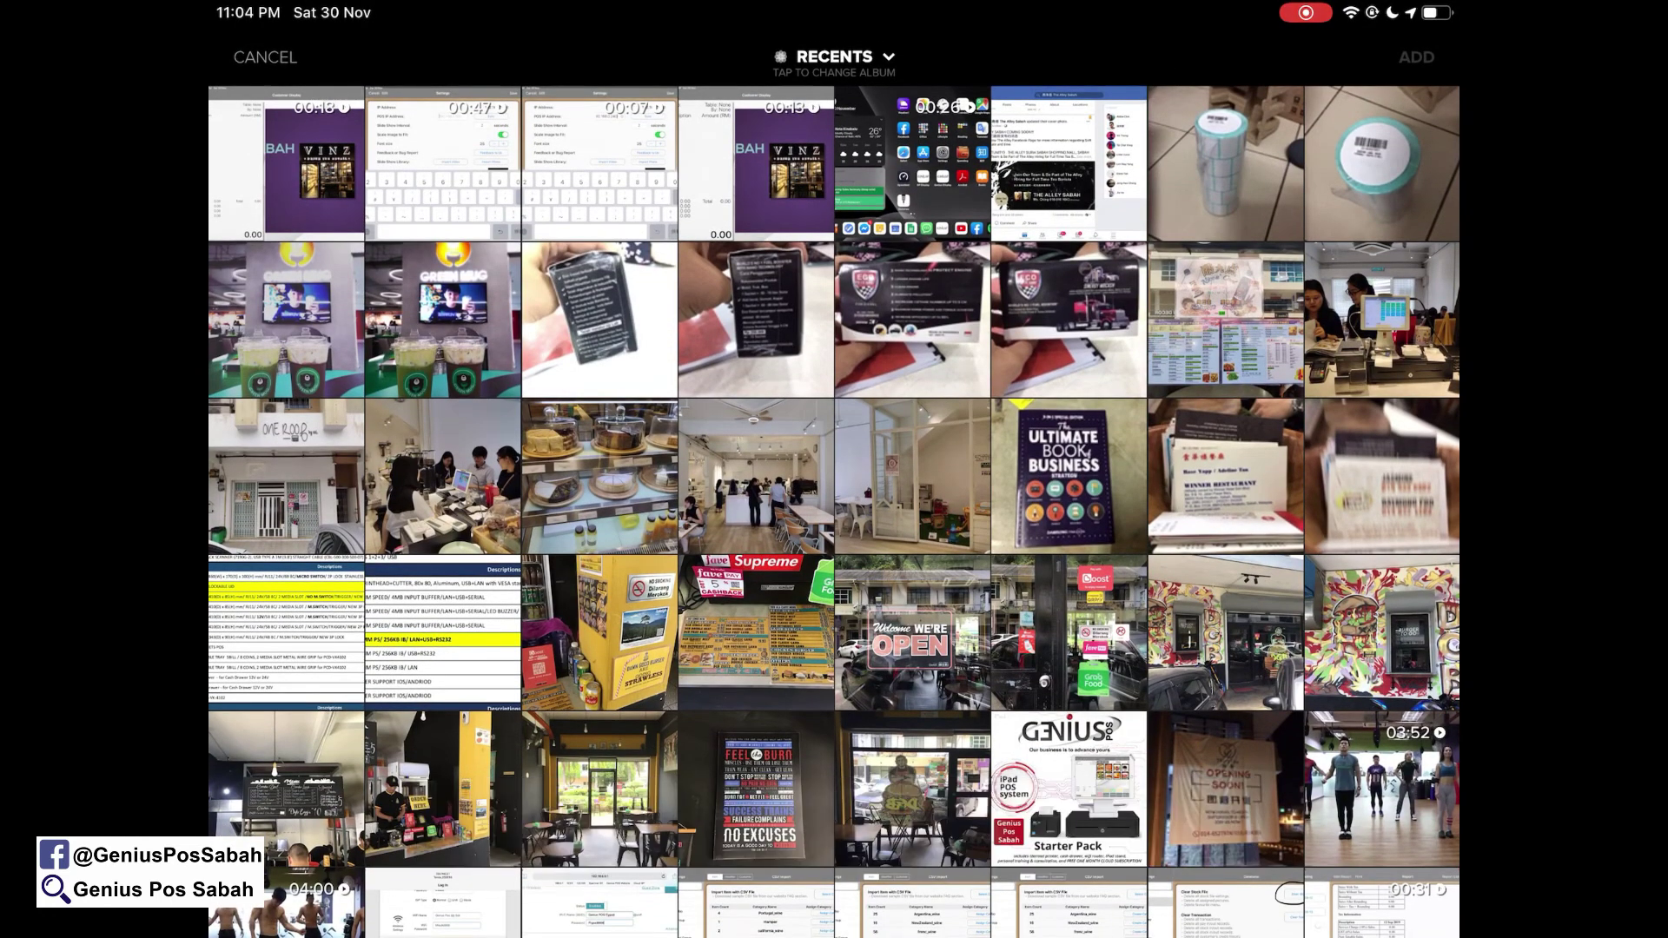
# - Select five café and shop photos and create the video from them
pyautogui.click(443, 320)
pyautogui.click(287, 319)
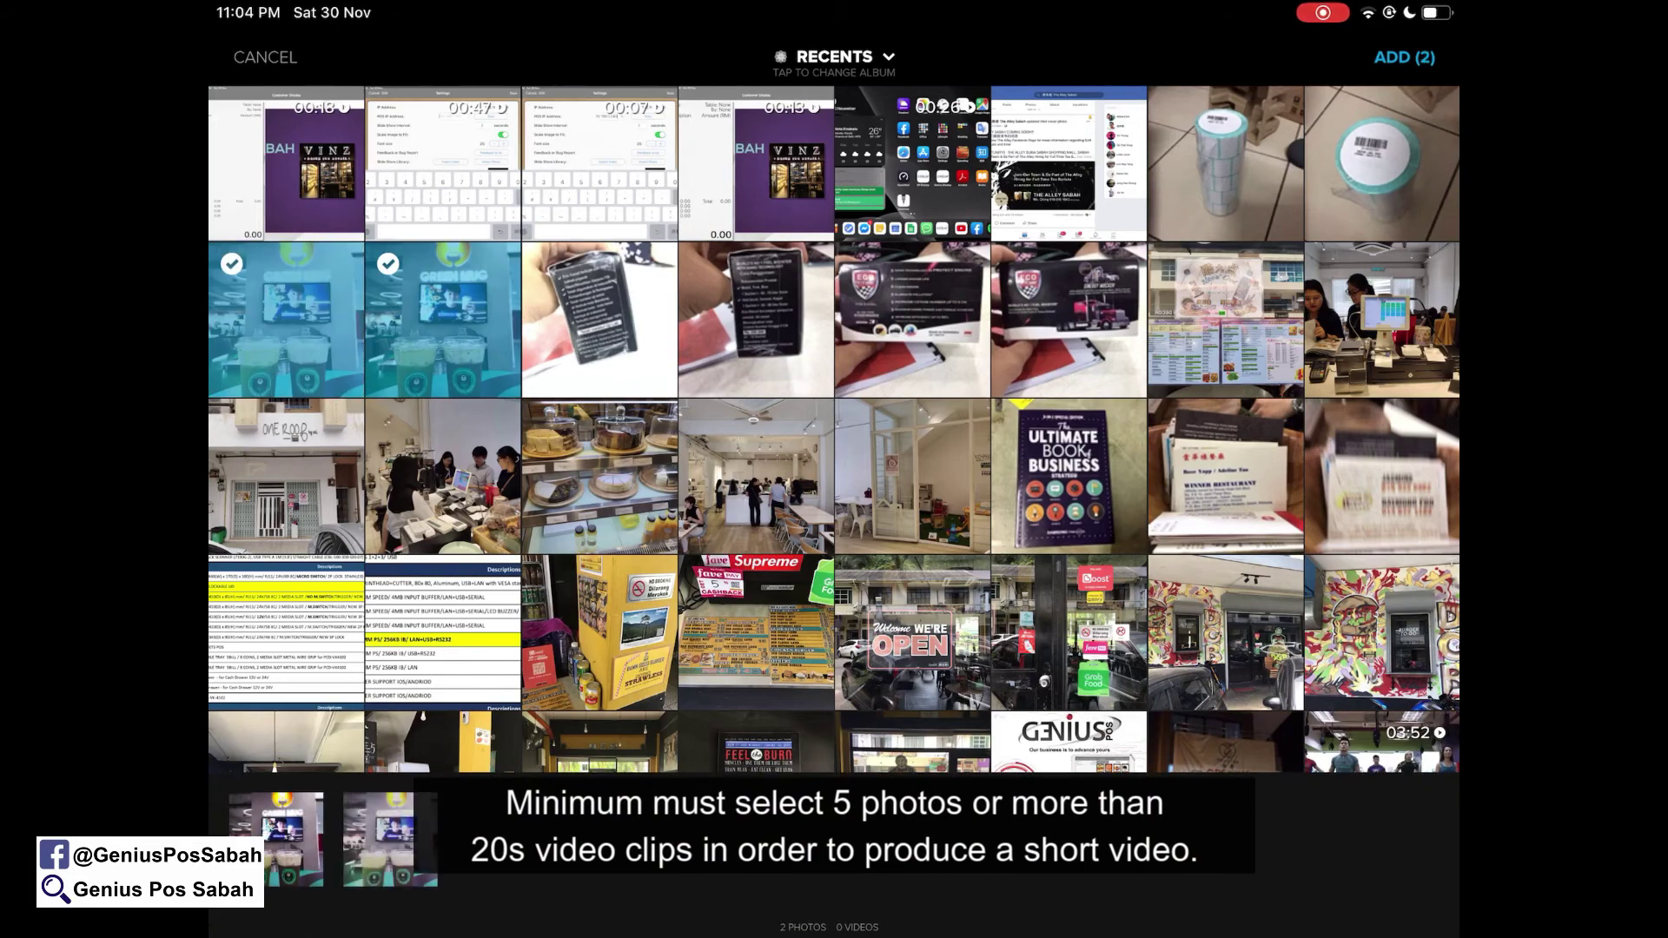
pyautogui.click(443, 476)
pyautogui.click(600, 476)
pyautogui.click(756, 476)
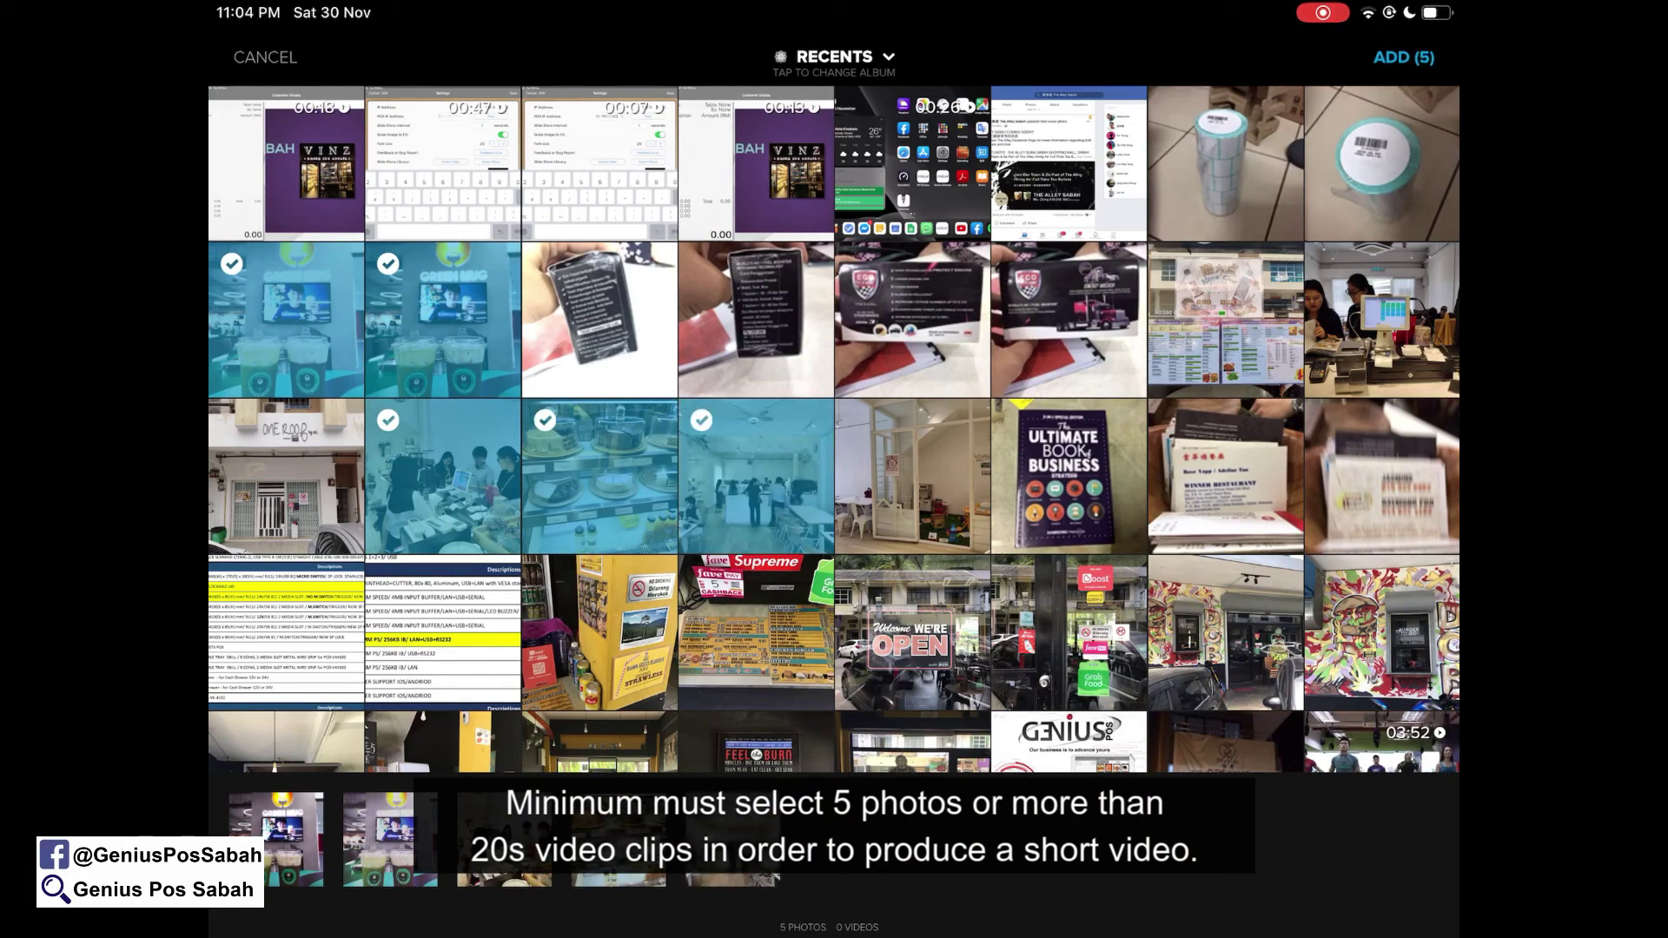
pyautogui.click(1403, 57)
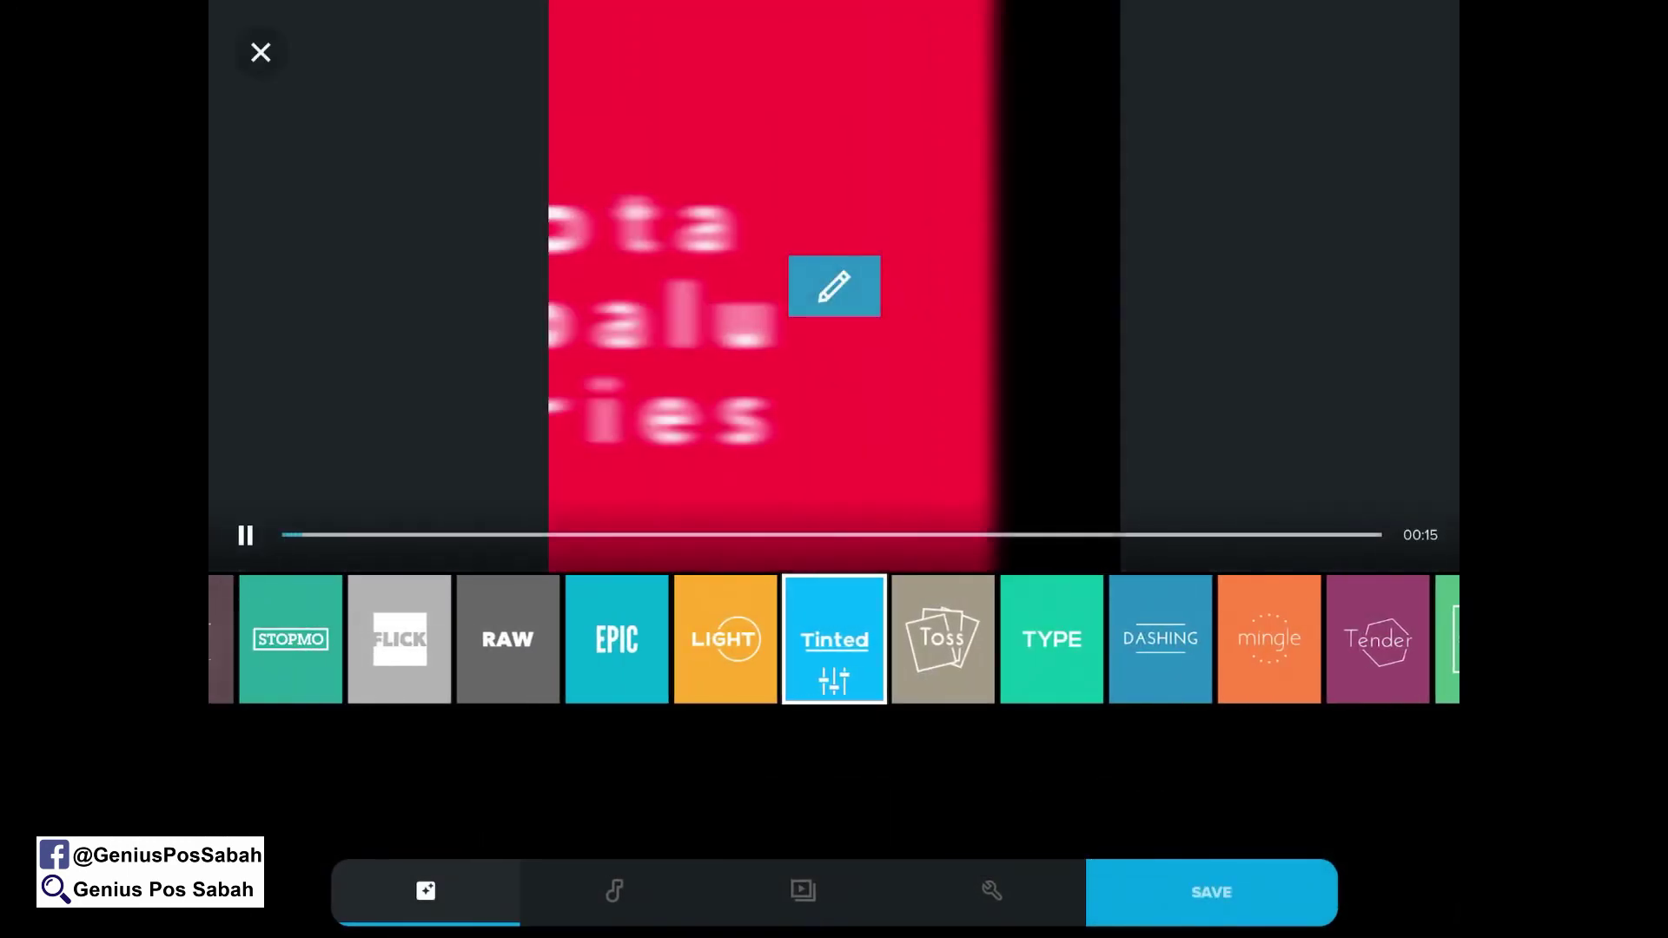
# - Set the focus point on the Green Mug café photo in the clip editor
pyautogui.click(834, 286)
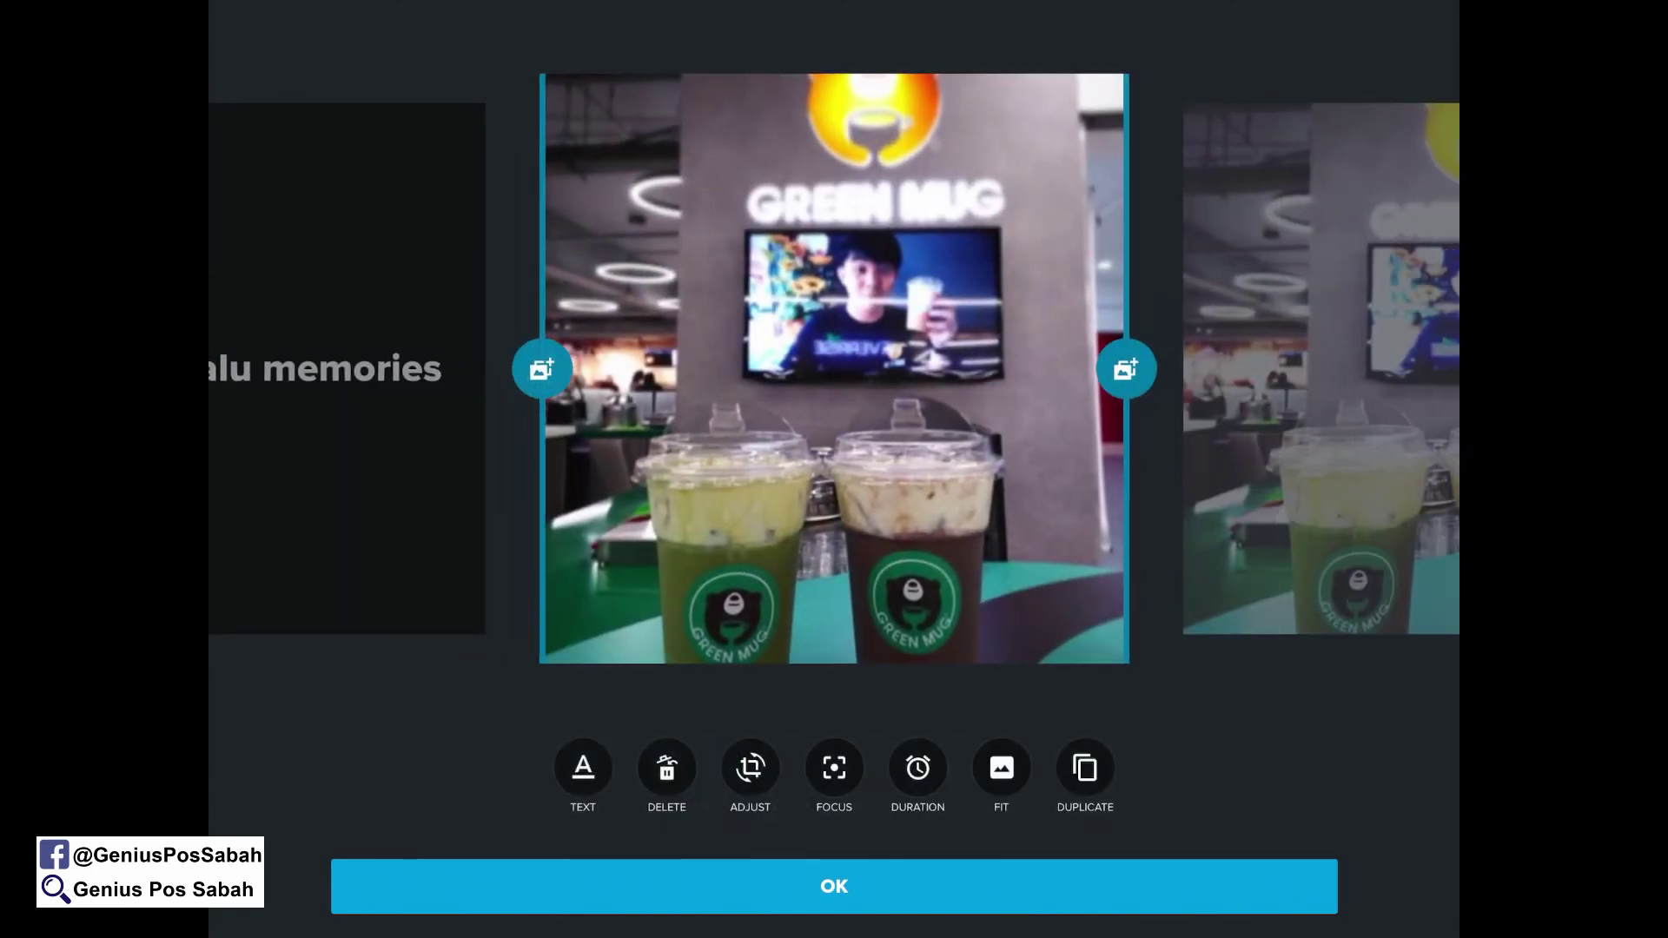
pyautogui.click(834, 767)
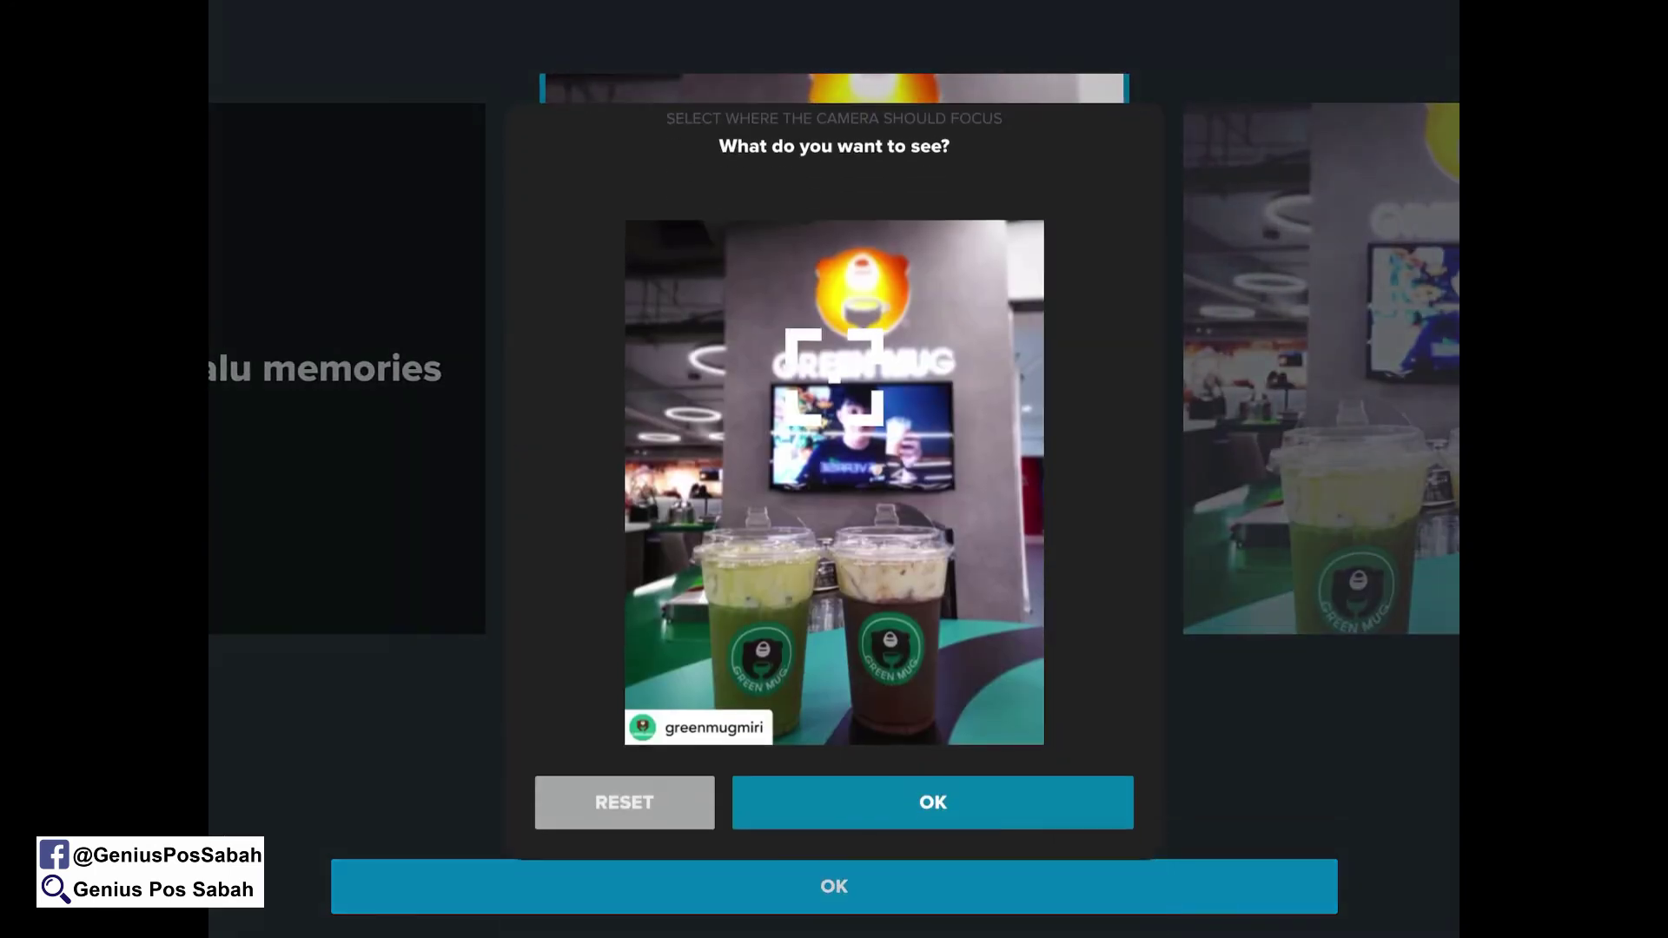
pyautogui.click(932, 789)
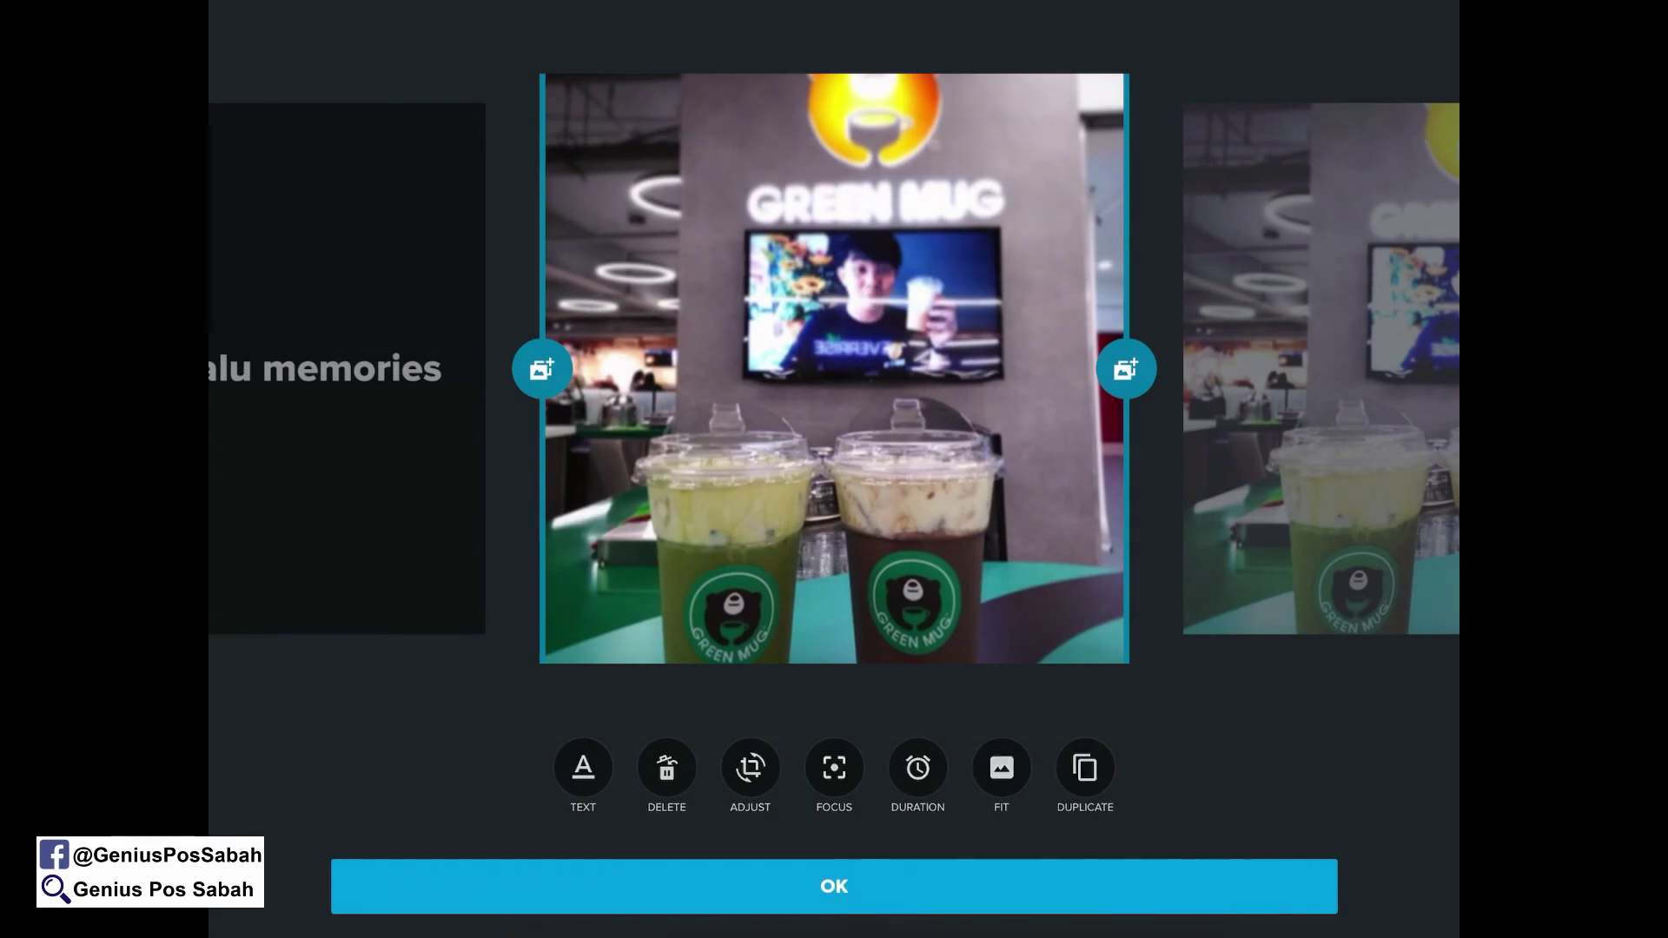
pyautogui.click(834, 884)
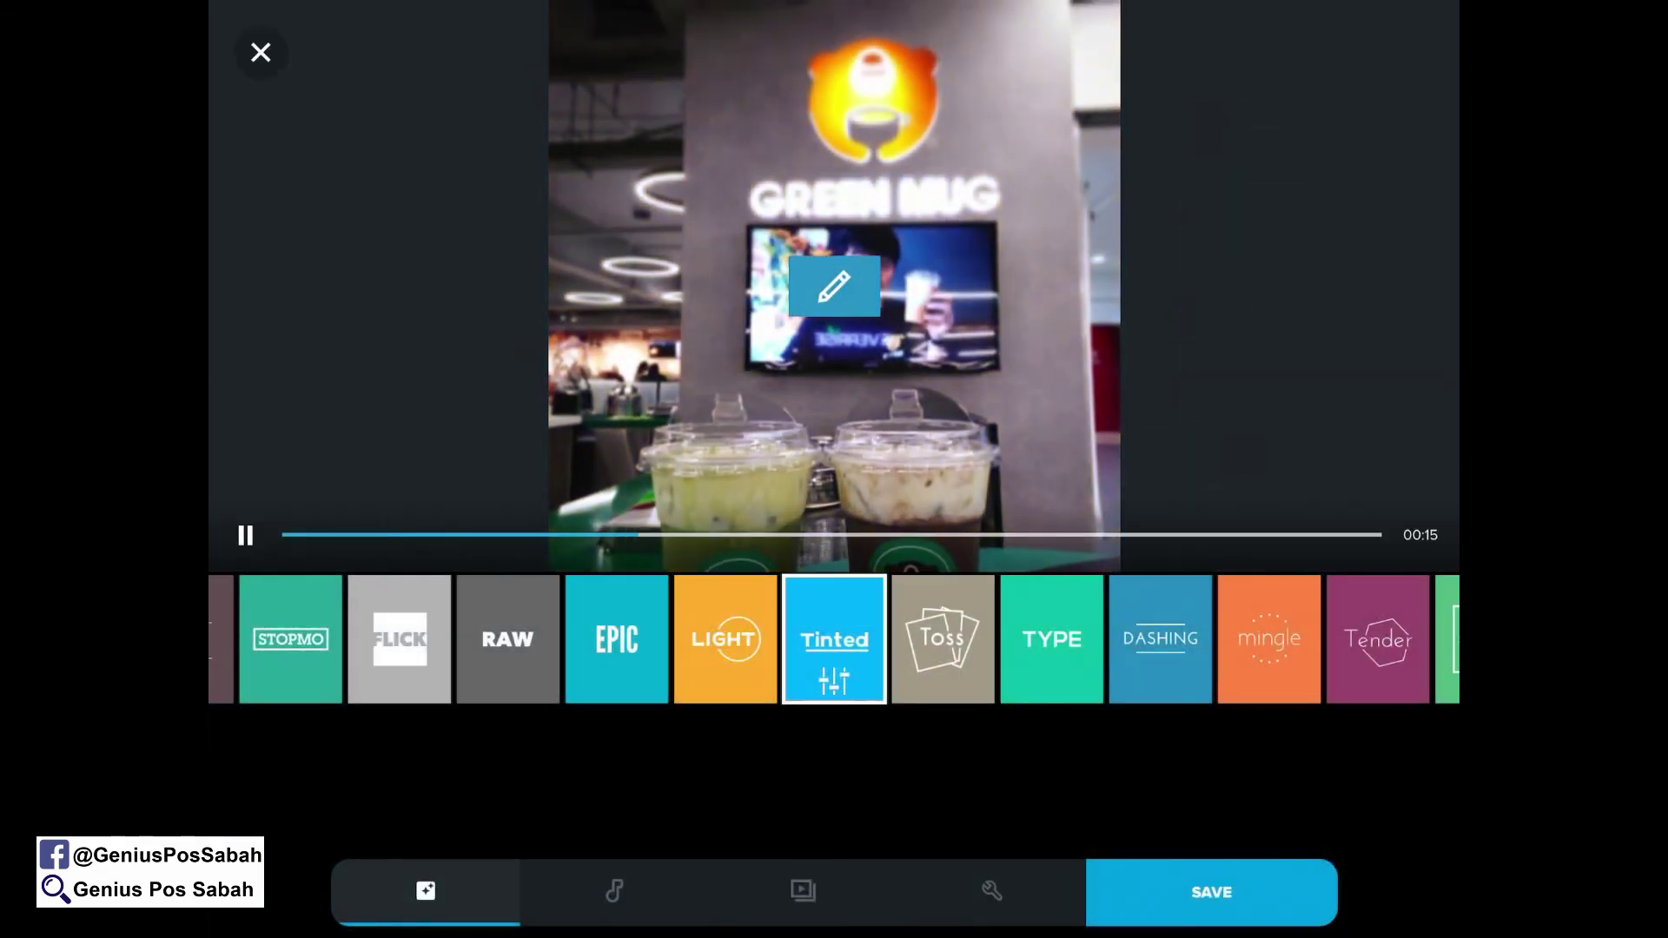
# - Save the 15-second video to the Photo Library
pyautogui.click(1211, 891)
pyautogui.scroll(-3, 834, 469)
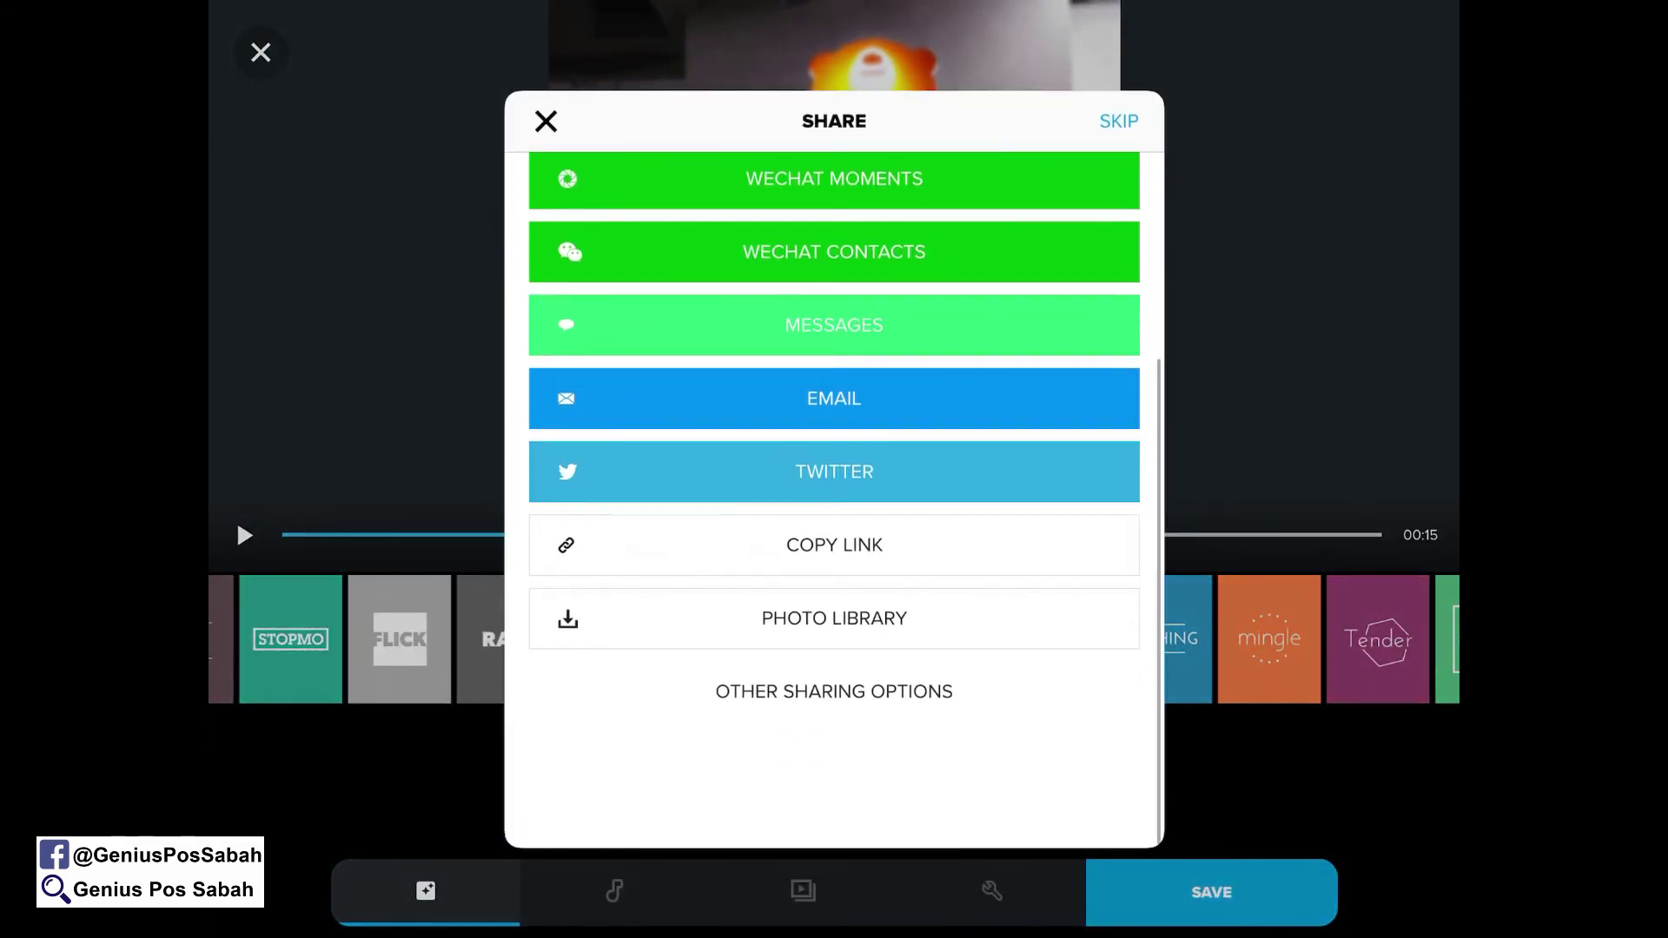
pyautogui.click(834, 671)
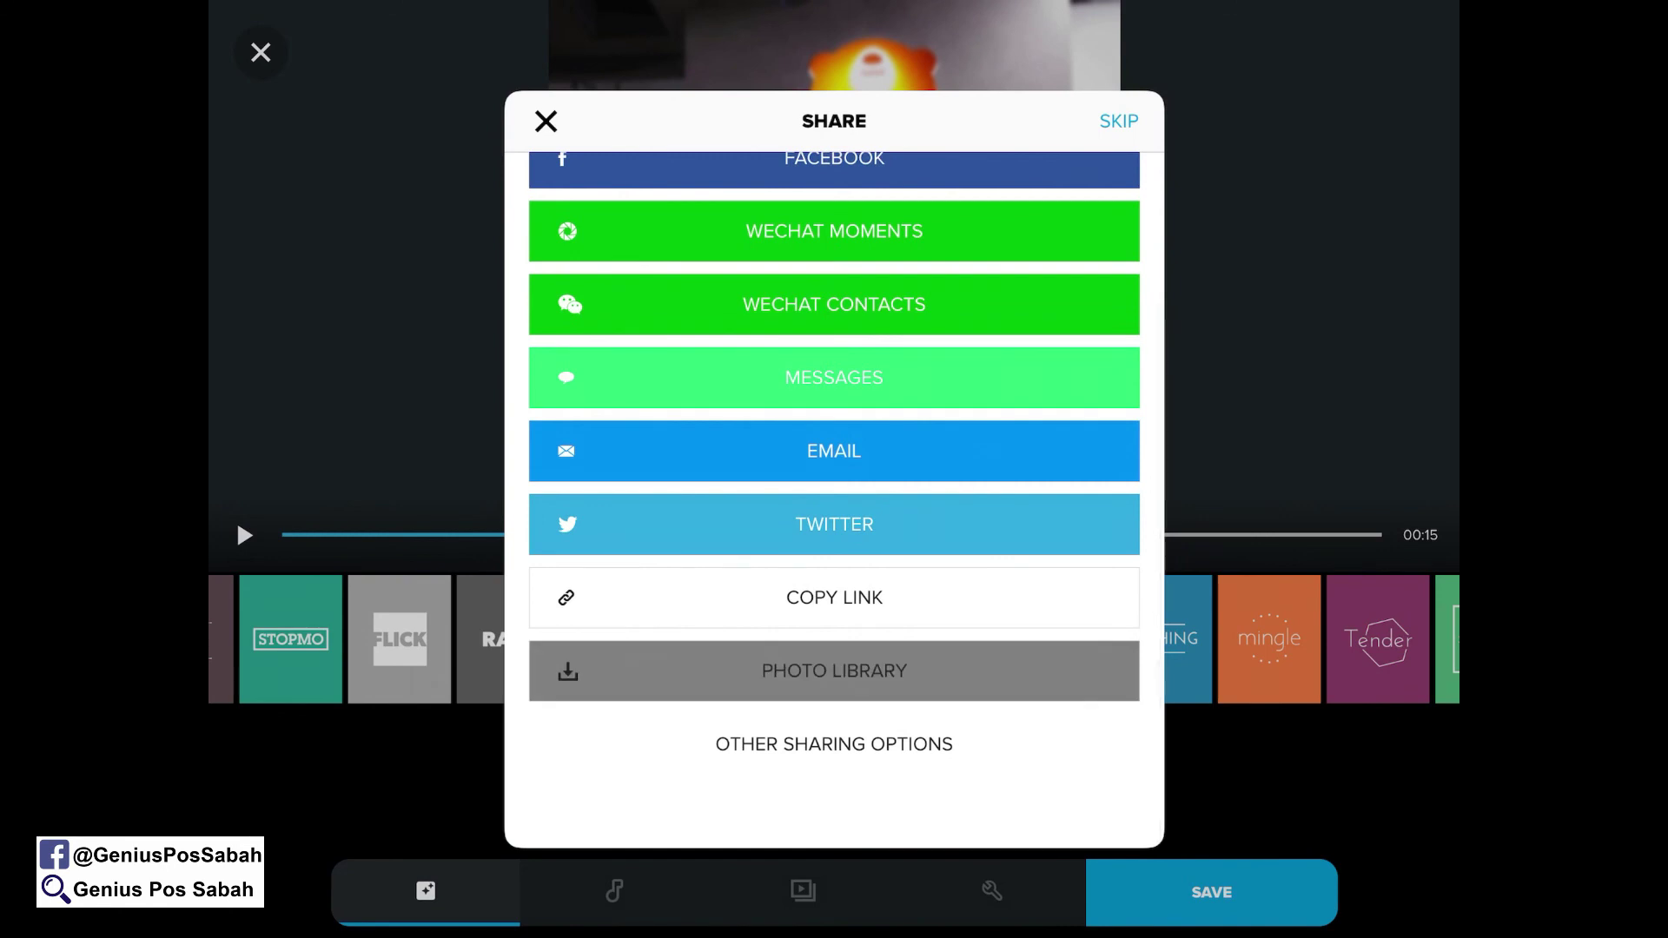
pyautogui.scroll(-2, 834, 469)
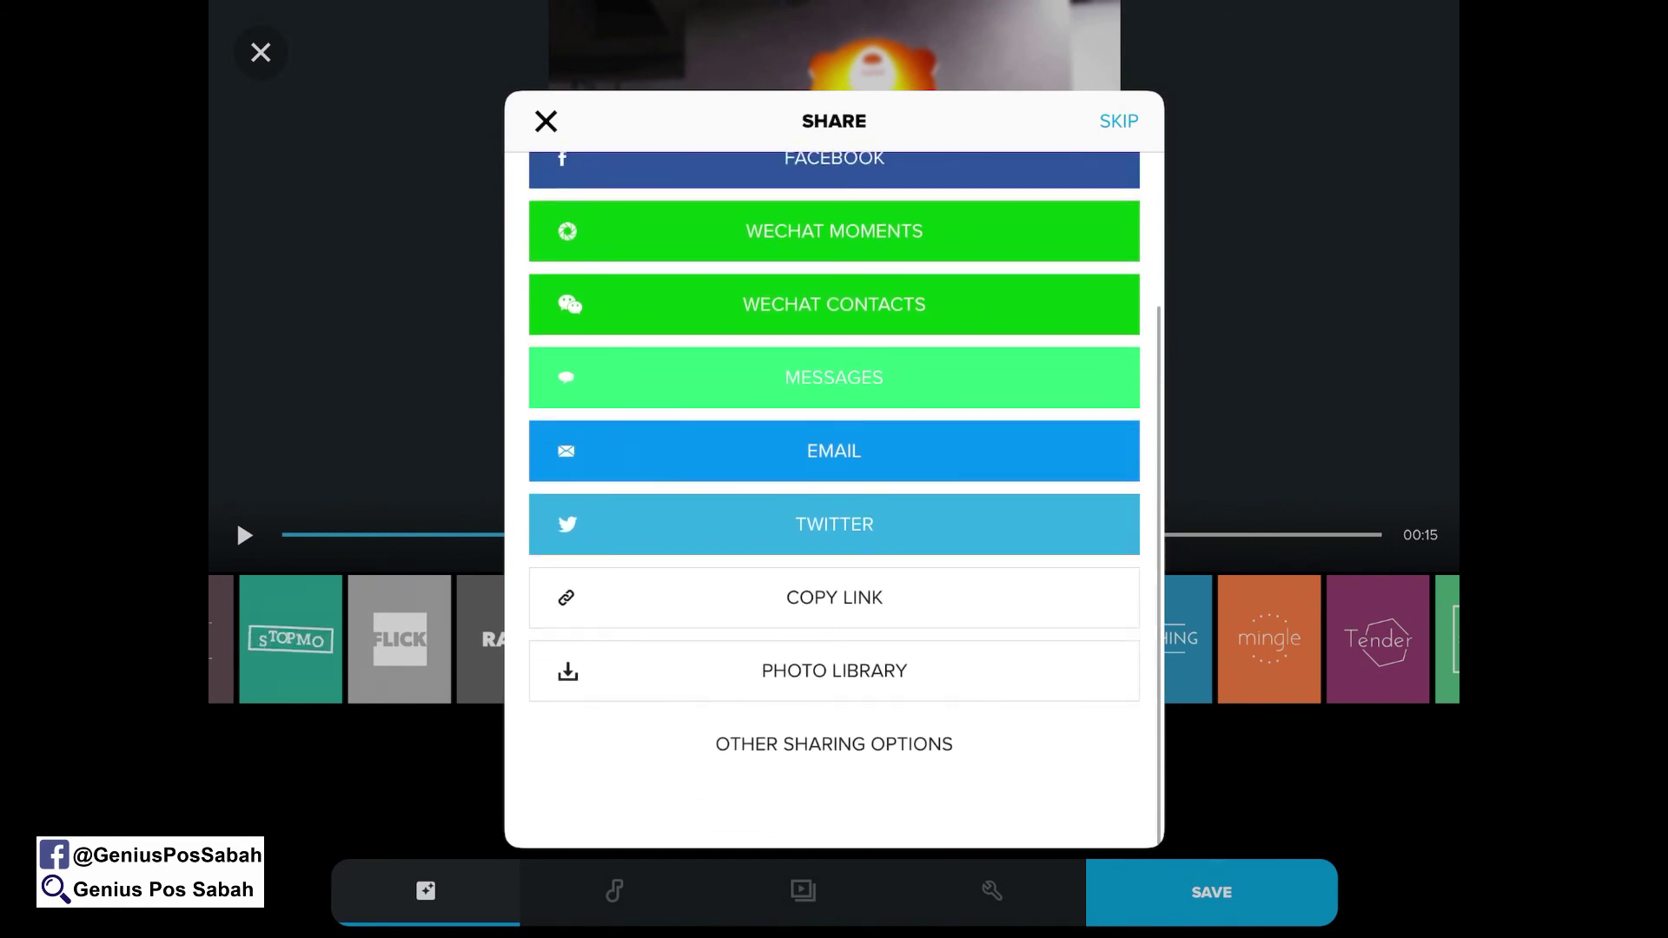